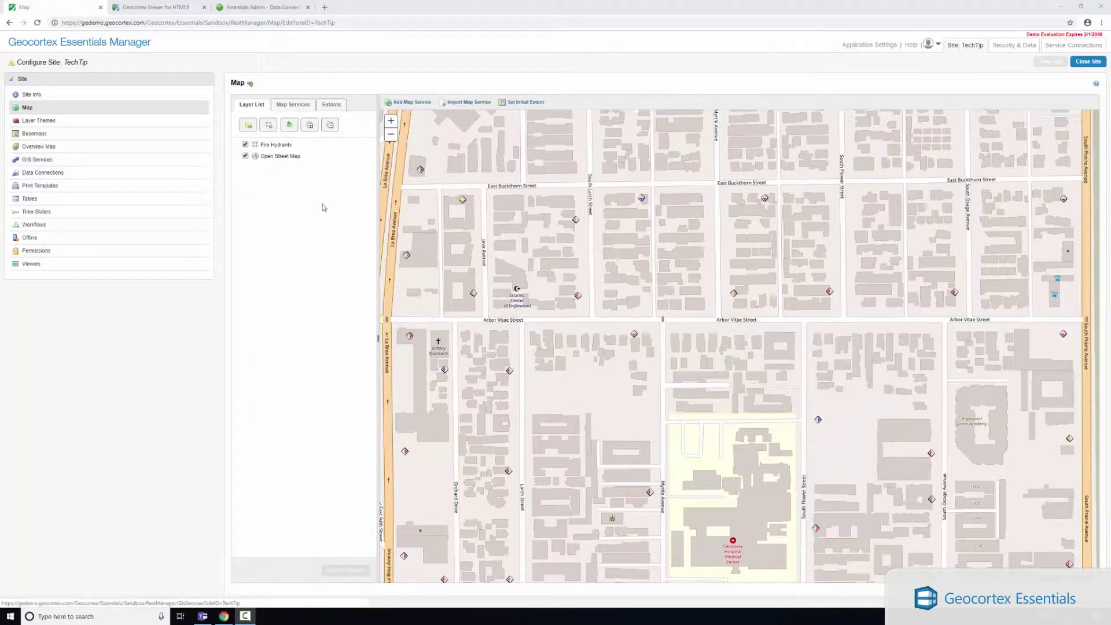
# Move from the TechTip site's map to its empty Data Connections page.
pyautogui.moveTo(285, 148)
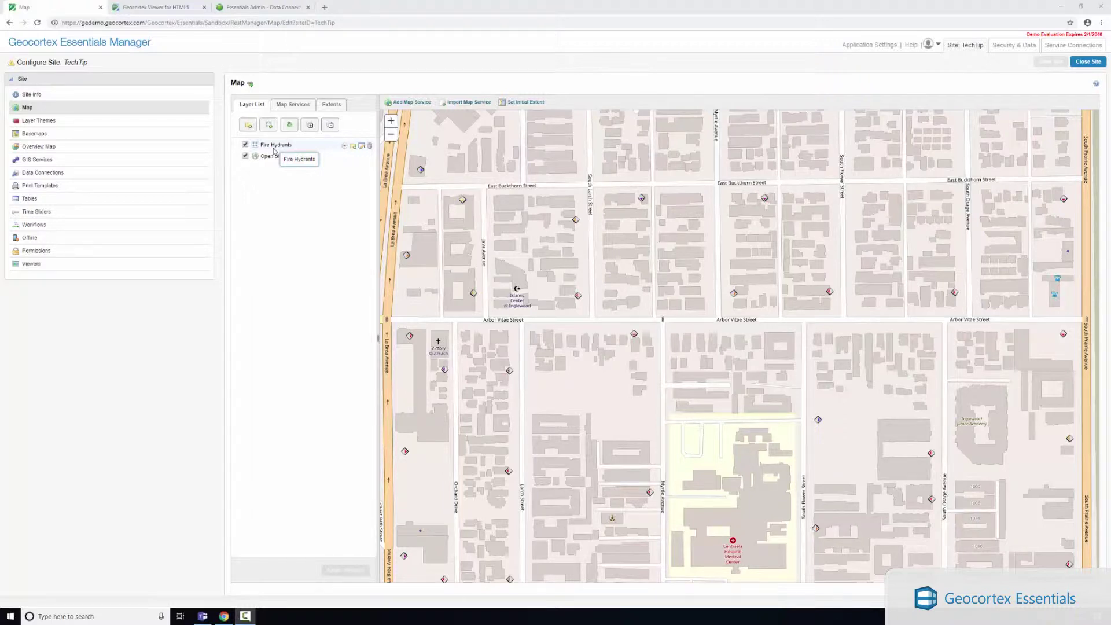
pyautogui.click(56, 175)
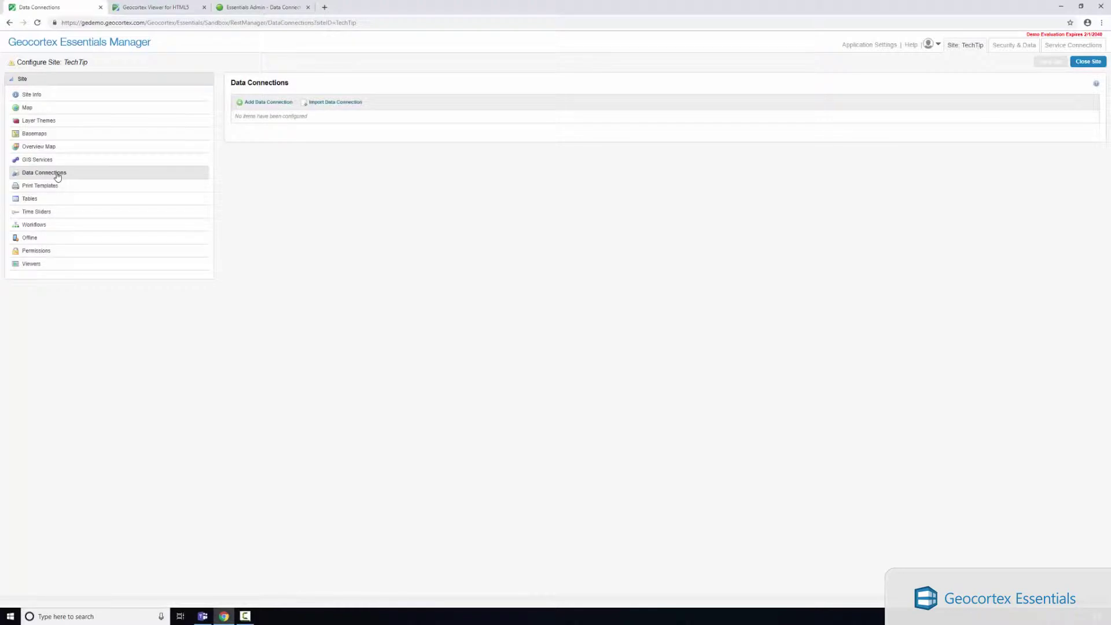
# Begin a PROD-DMSQL data connection using the SQL Client provider, and check the Data Connections help topic.
pyautogui.click(276, 108)
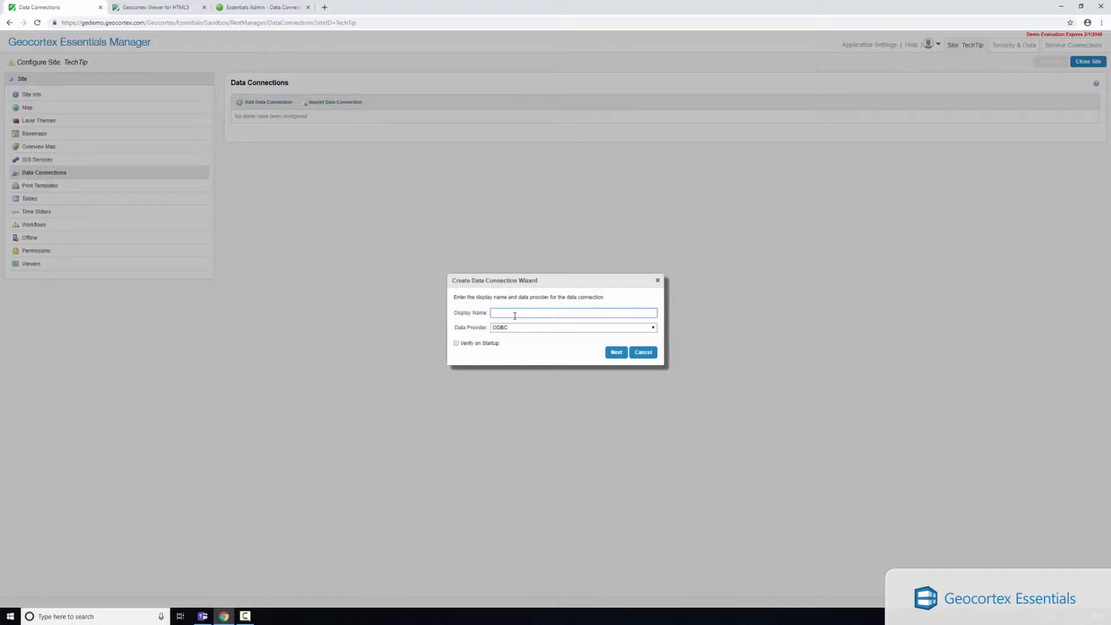
pyautogui.write('PROD-DMSQL')
pyautogui.click(507, 329)
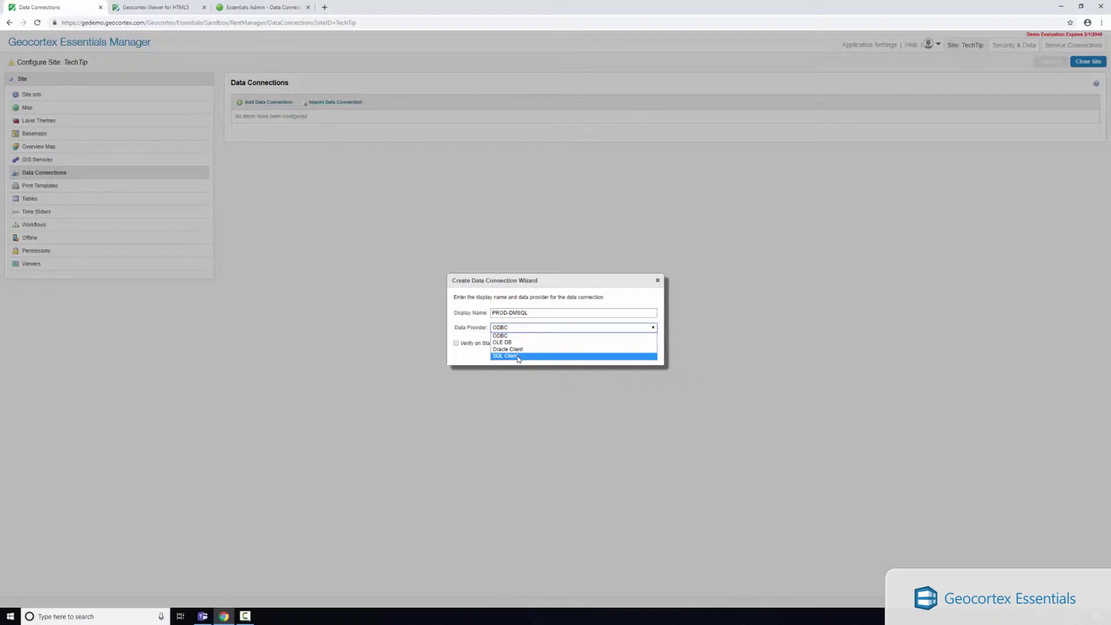
pyautogui.click(518, 357)
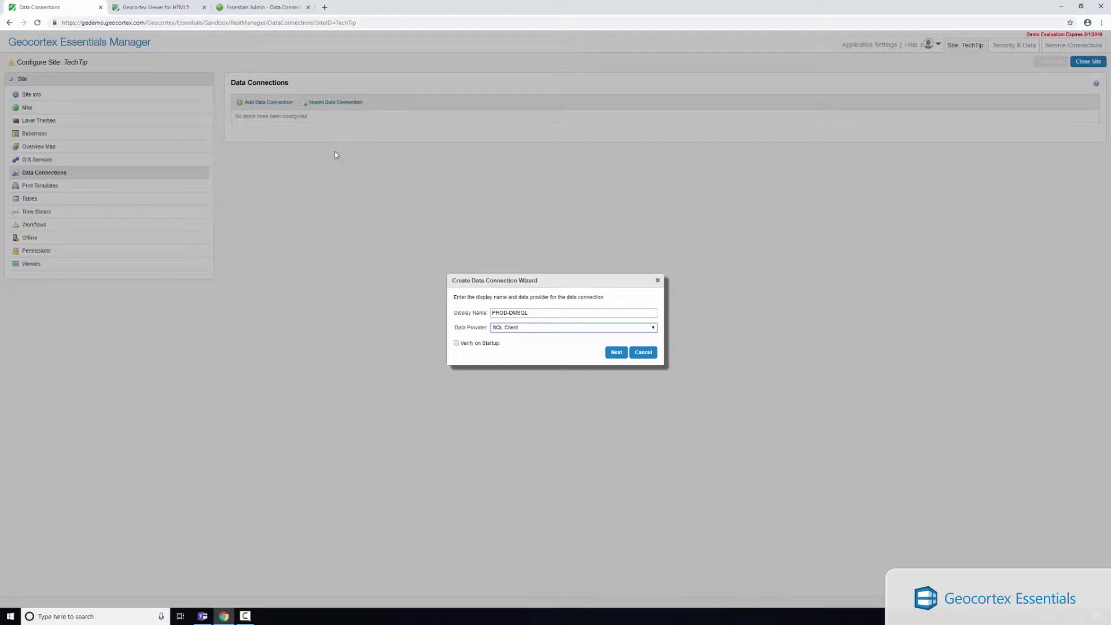
pyautogui.click(259, 8)
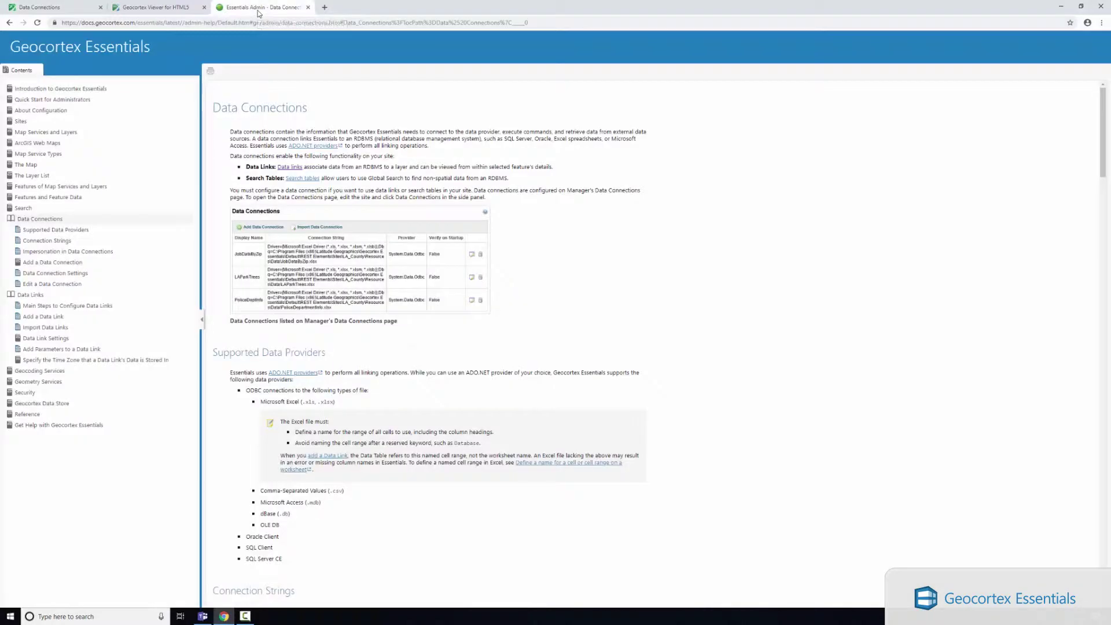
pyautogui.click(74, 10)
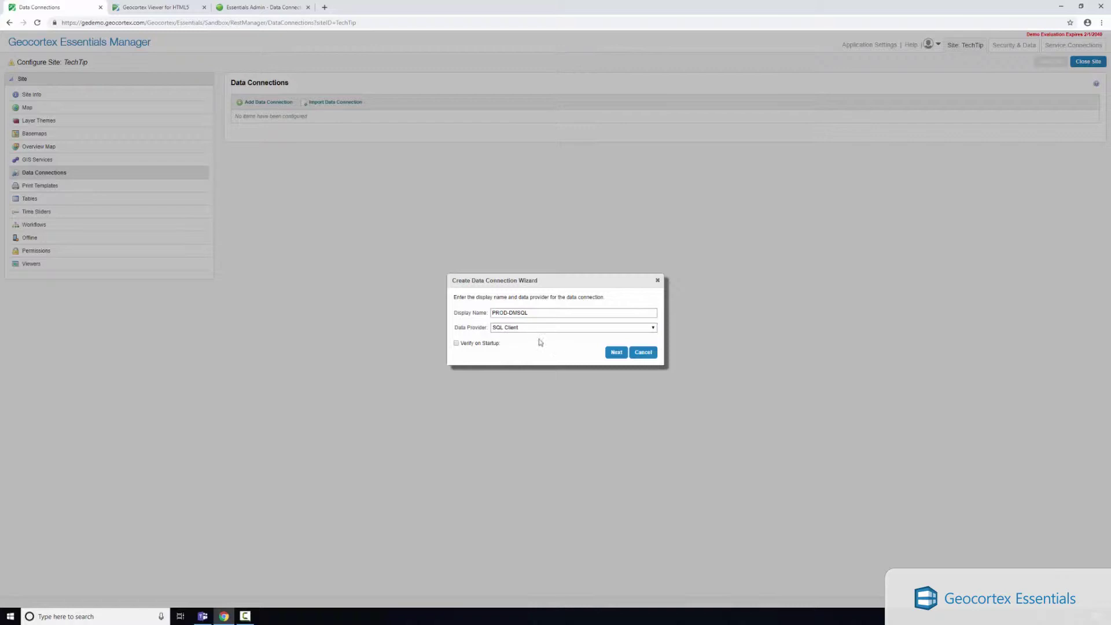
# Point the connection at server prod-dmsql.latitudegeo.com with SQL Server authentication credentials, and test it.
pyautogui.click(616, 352)
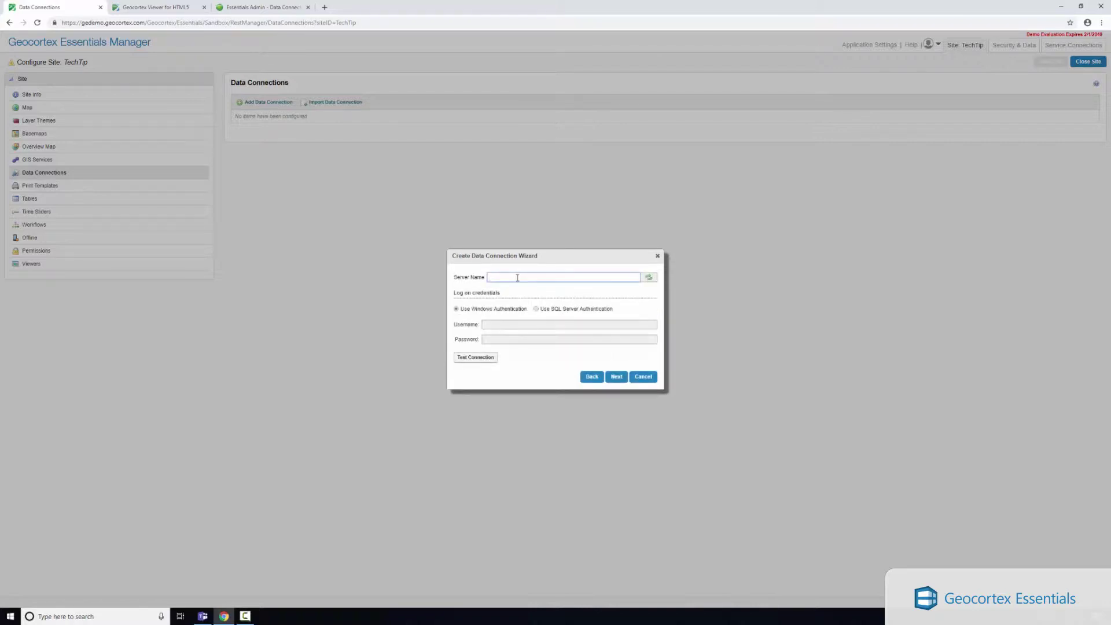
pyautogui.write('prod-dmsql.latitudegeo.com')
pyautogui.click(536, 309)
pyautogui.click(504, 325)
pyautogui.write('sd')
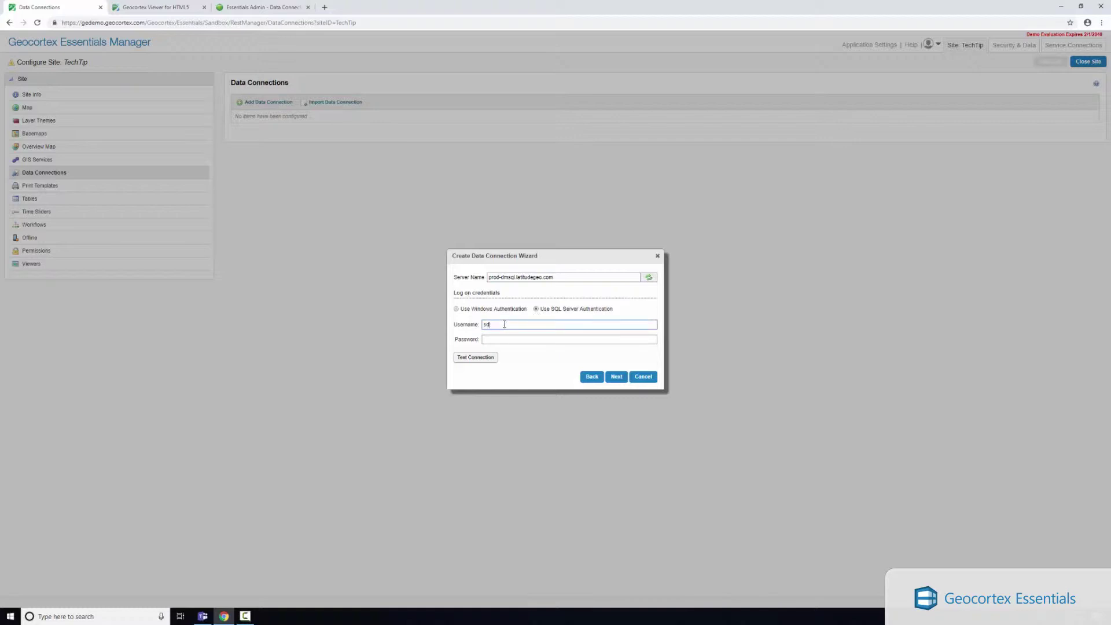
pyautogui.write('e')
pyautogui.press('Tab')
pyautogui.write('****')
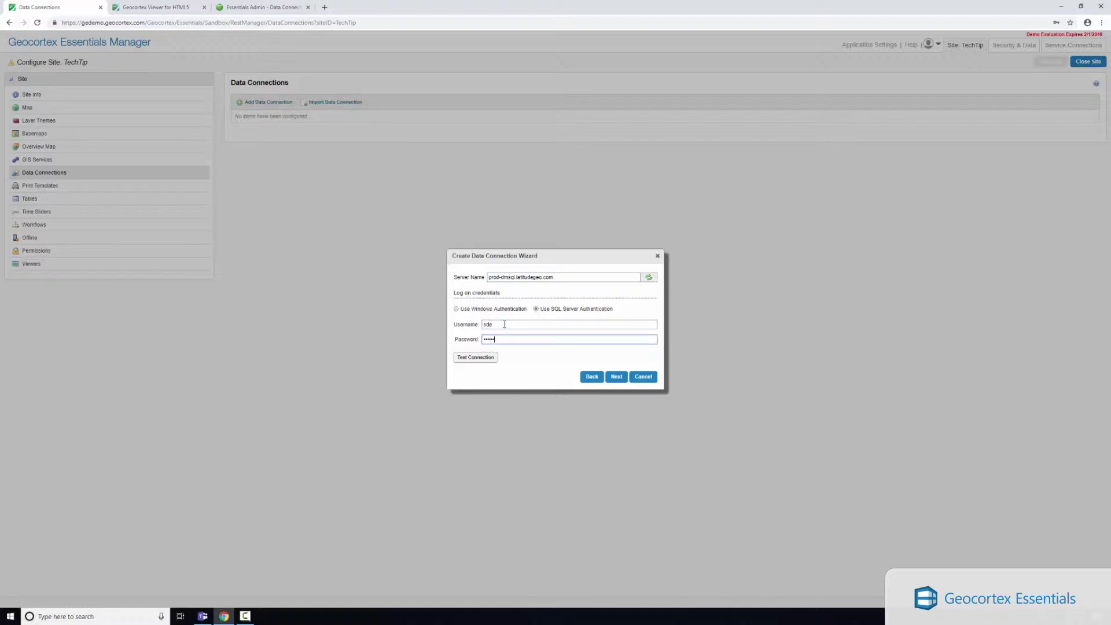
pyautogui.click(472, 357)
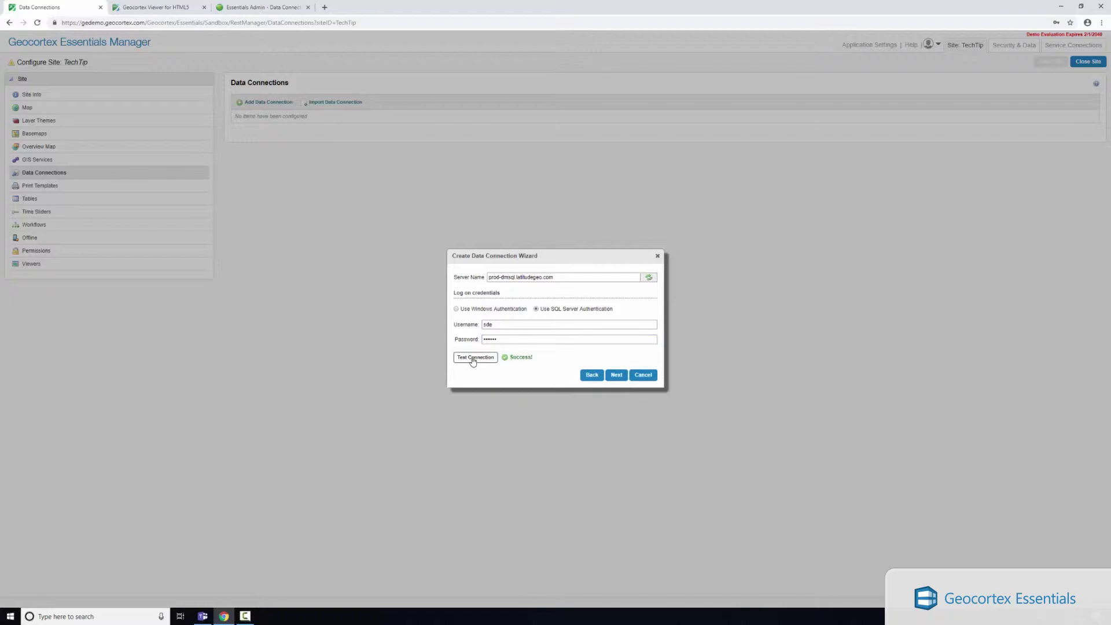
# Pick the production database, finish the PROD-DMSQL connection, and save the site.
pyautogui.click(616, 375)
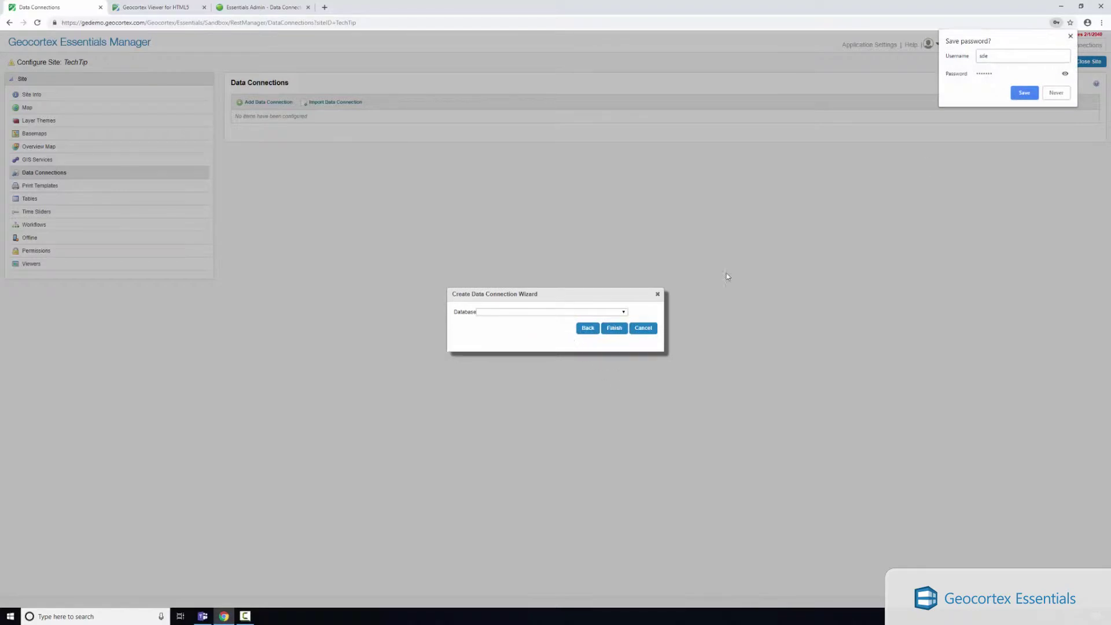
pyautogui.click(1024, 93)
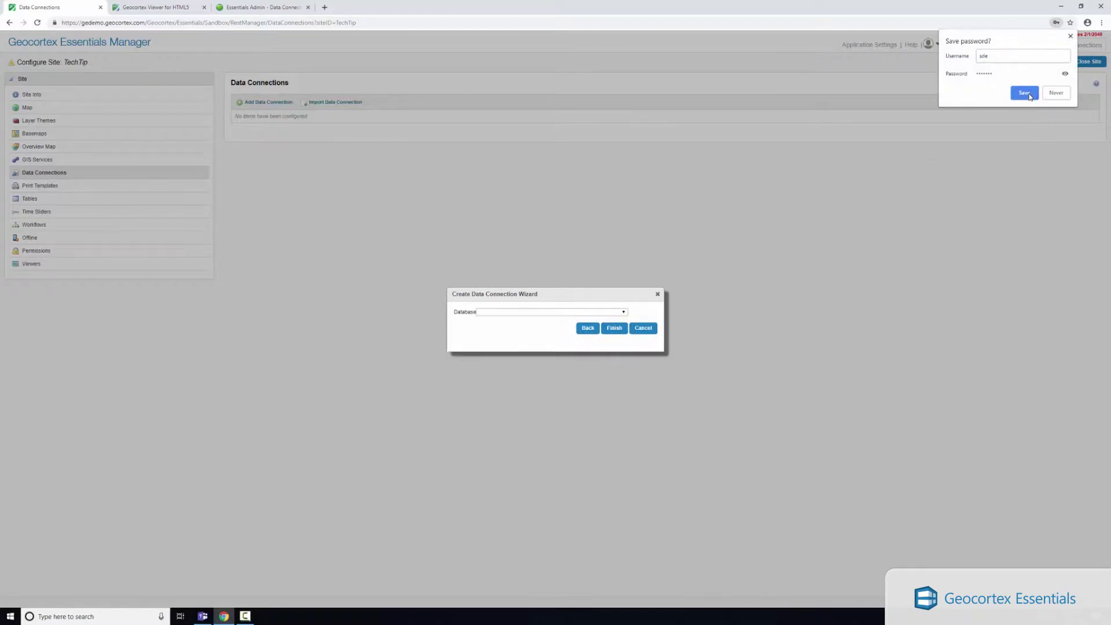
pyautogui.click(611, 316)
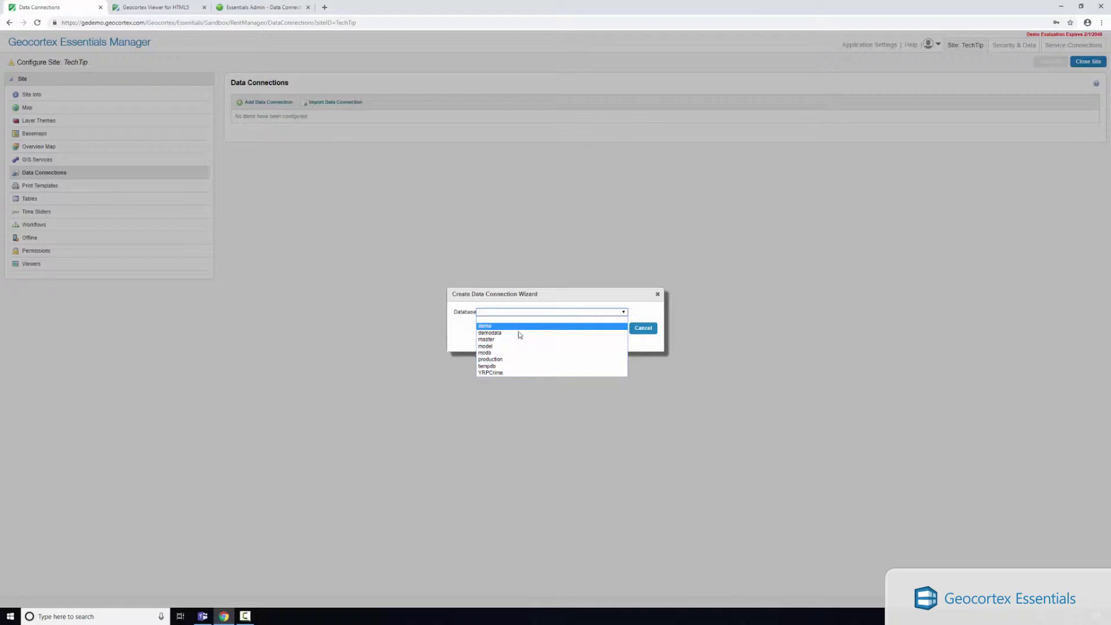
pyautogui.click(493, 362)
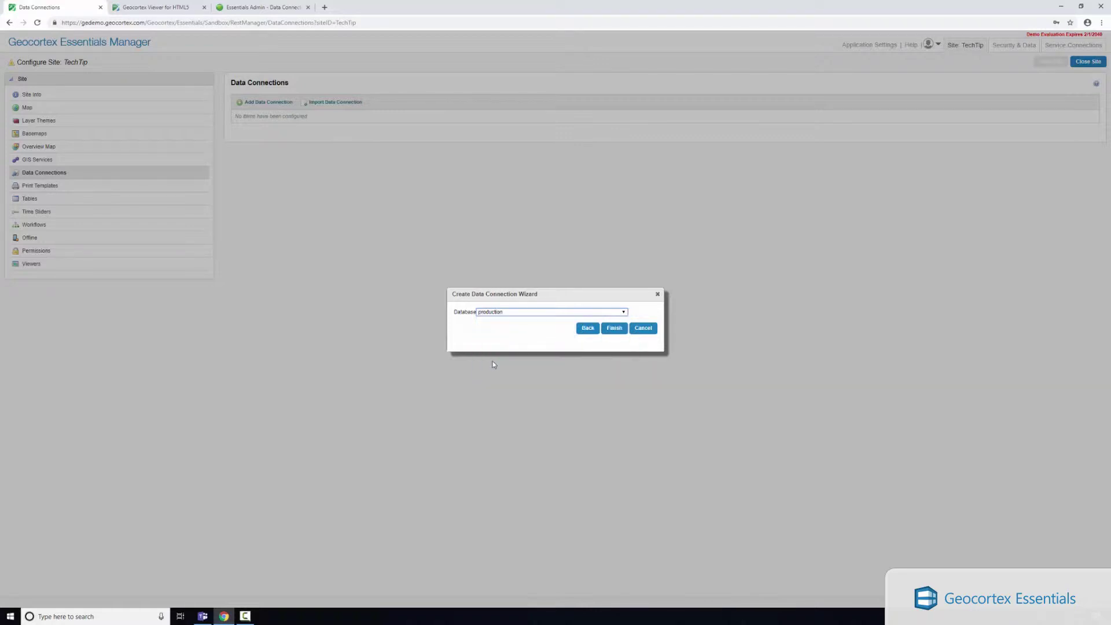
pyautogui.click(614, 331)
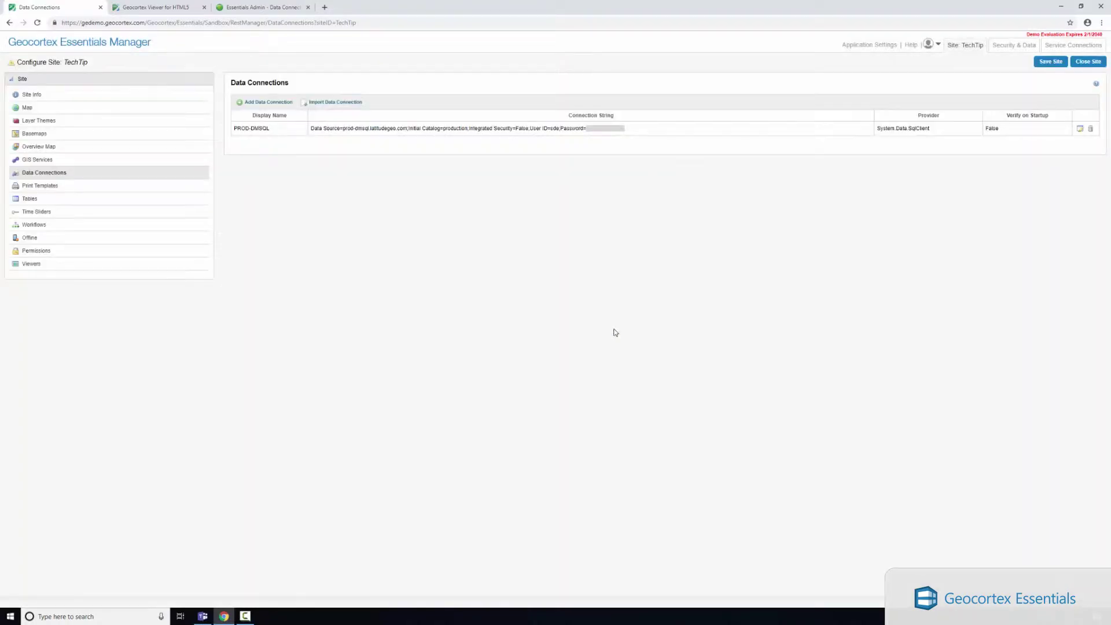
pyautogui.click(1049, 63)
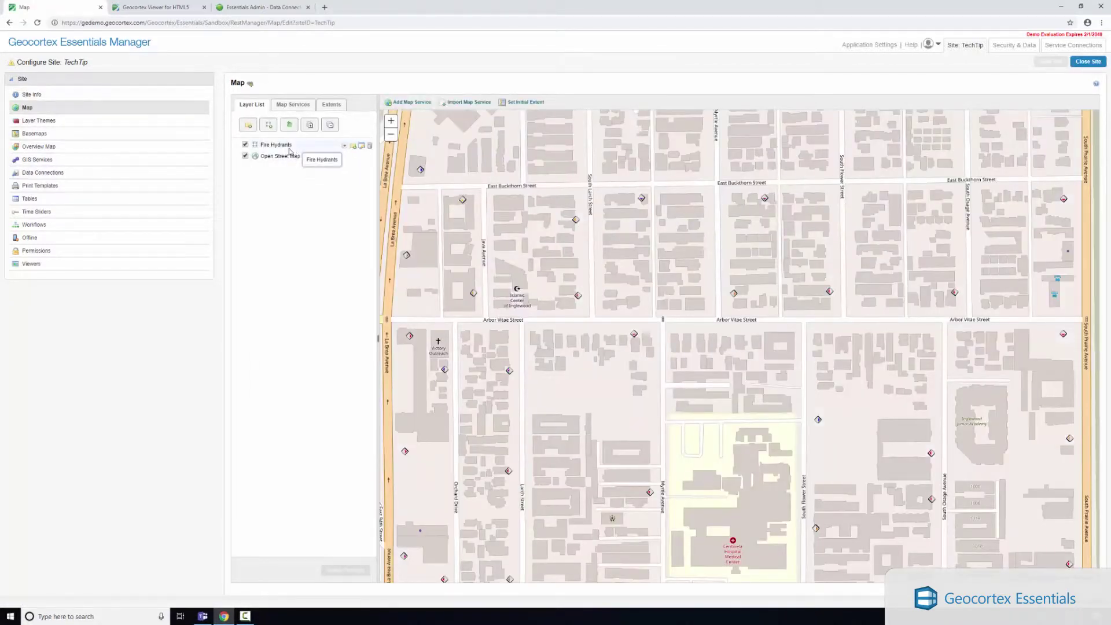
# Open the Edit Layer page for the Fire Hydrants layer.
pyautogui.click(362, 151)
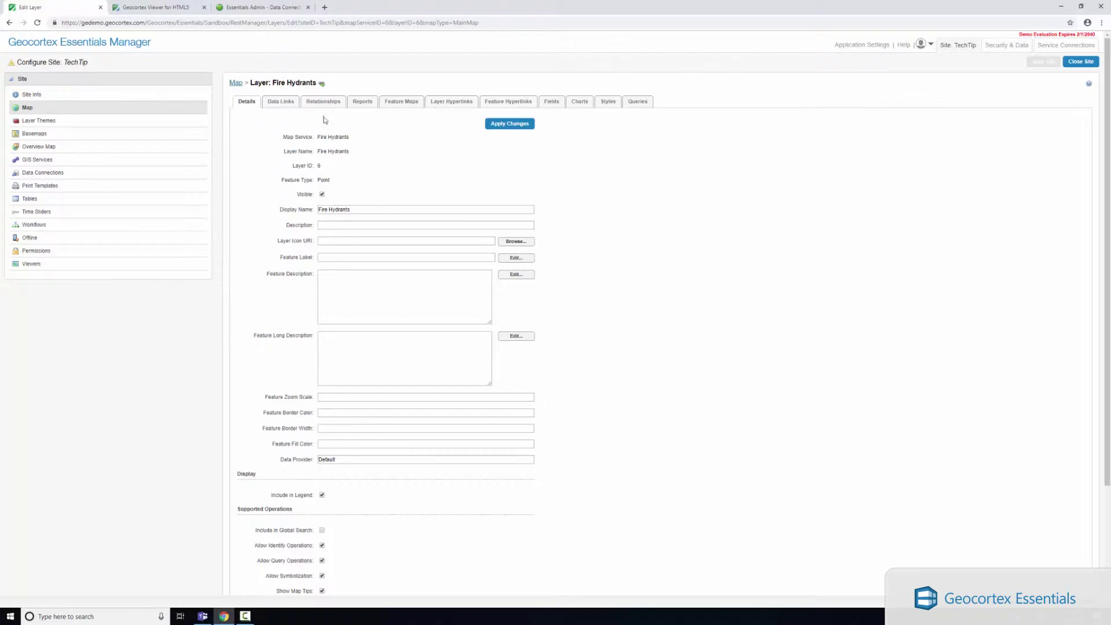
# Start a new Fire Hydrants data link that uses the PROD-DMSQL connection.
pyautogui.click(279, 102)
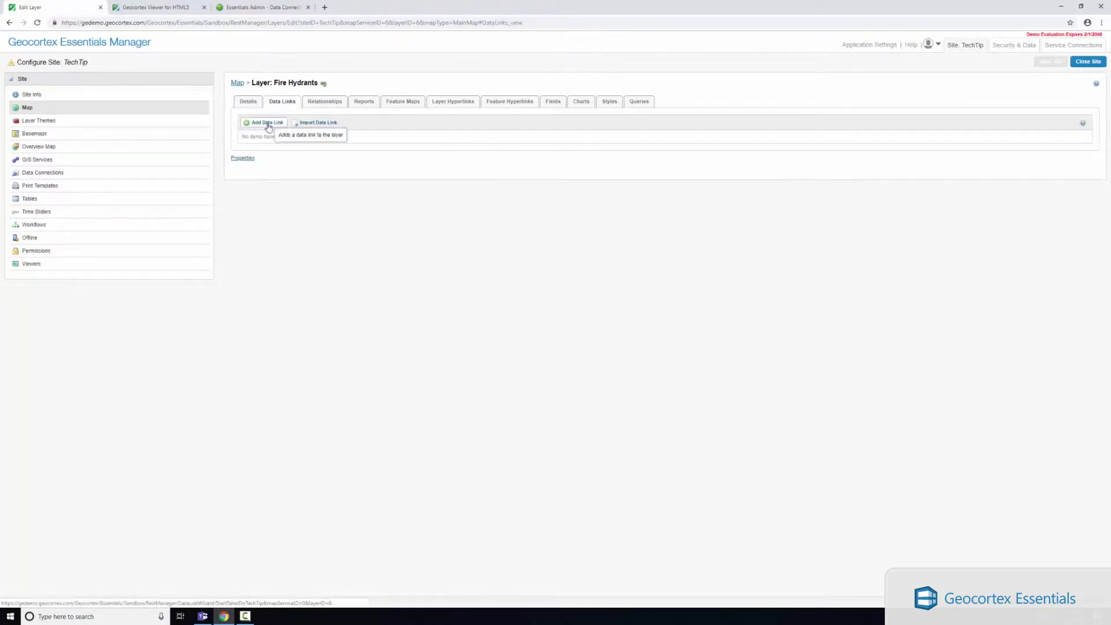
pyautogui.click(268, 126)
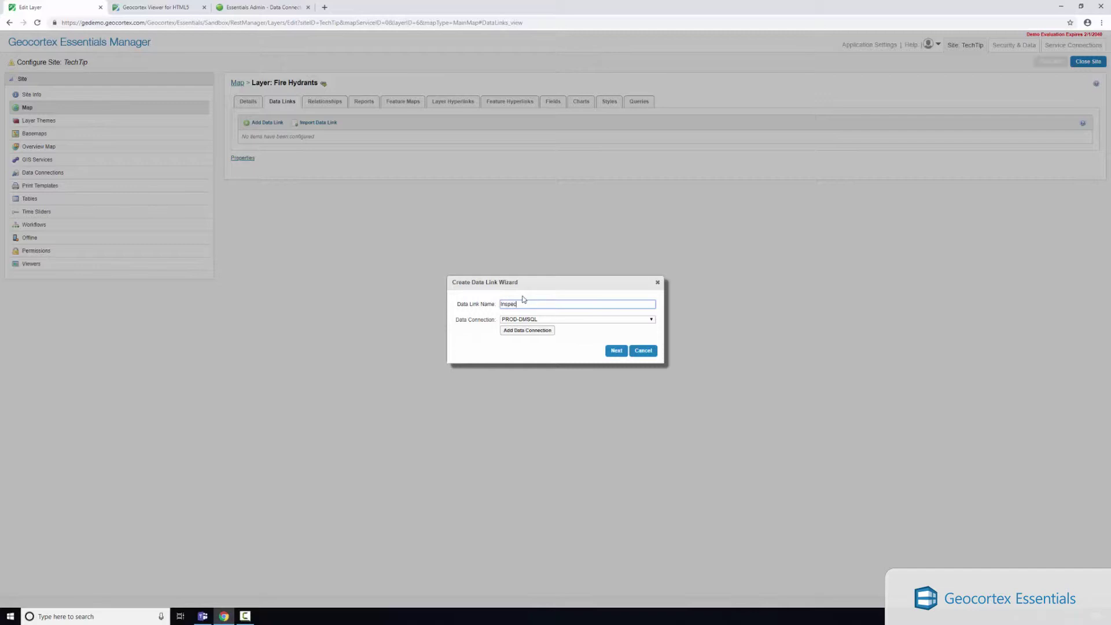
pyautogui.click(567, 320)
pyautogui.click(533, 326)
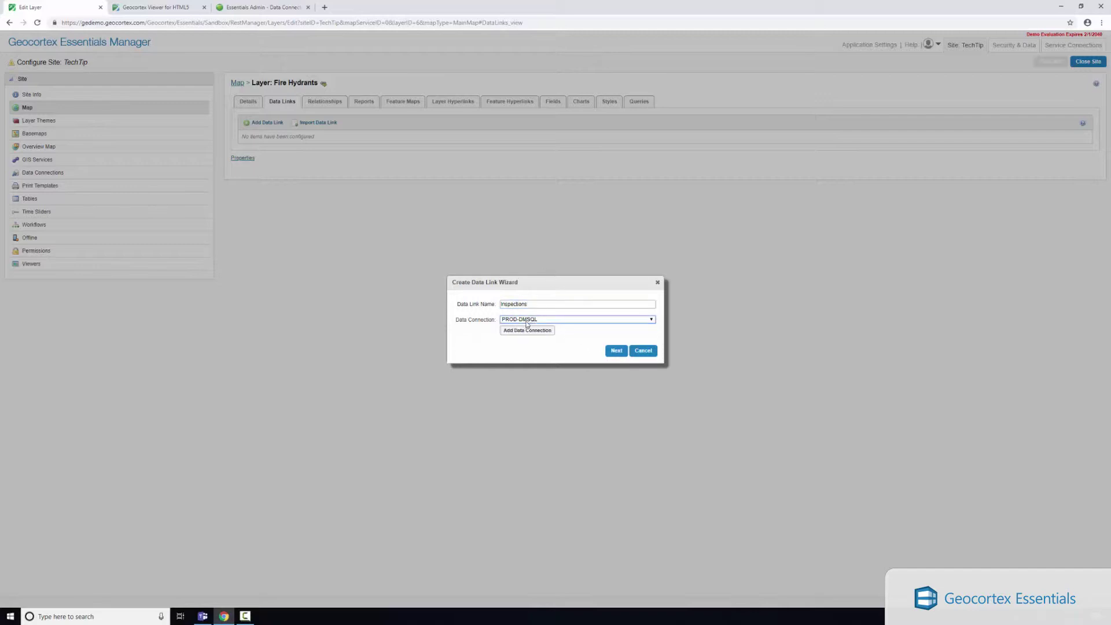
pyautogui.click(616, 351)
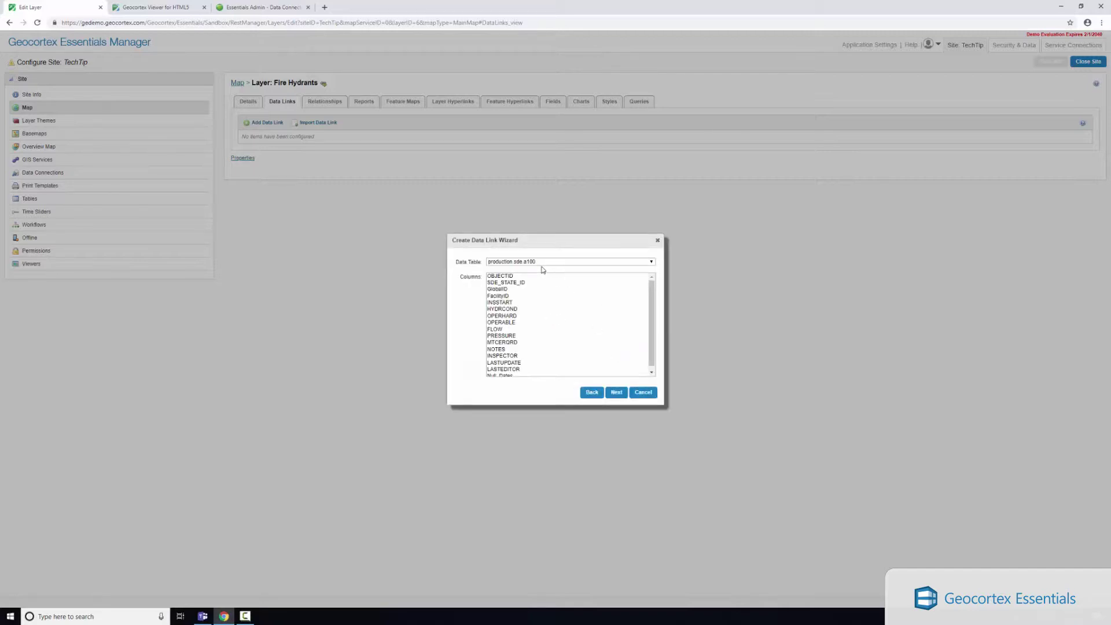
# Choose the production.sde.HYDRANTINSPECTIONS table and include all columns from OBJECTID to Null_Dates.
pyautogui.click(542, 263)
pyautogui.scroll(-10, 543, 320)
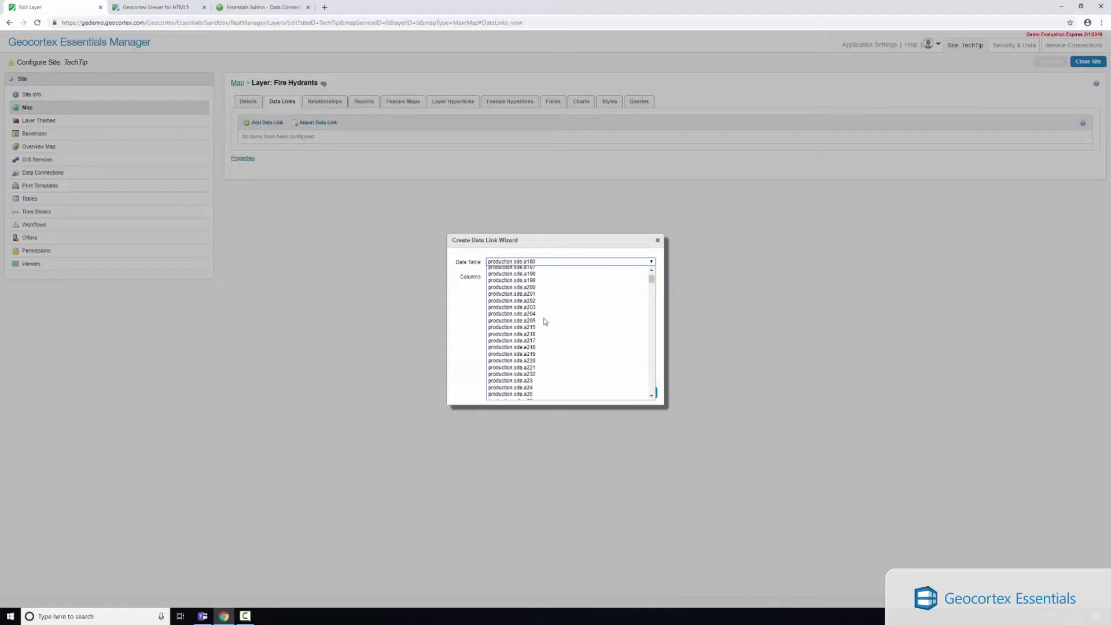
pyautogui.scroll(-10, 543, 320)
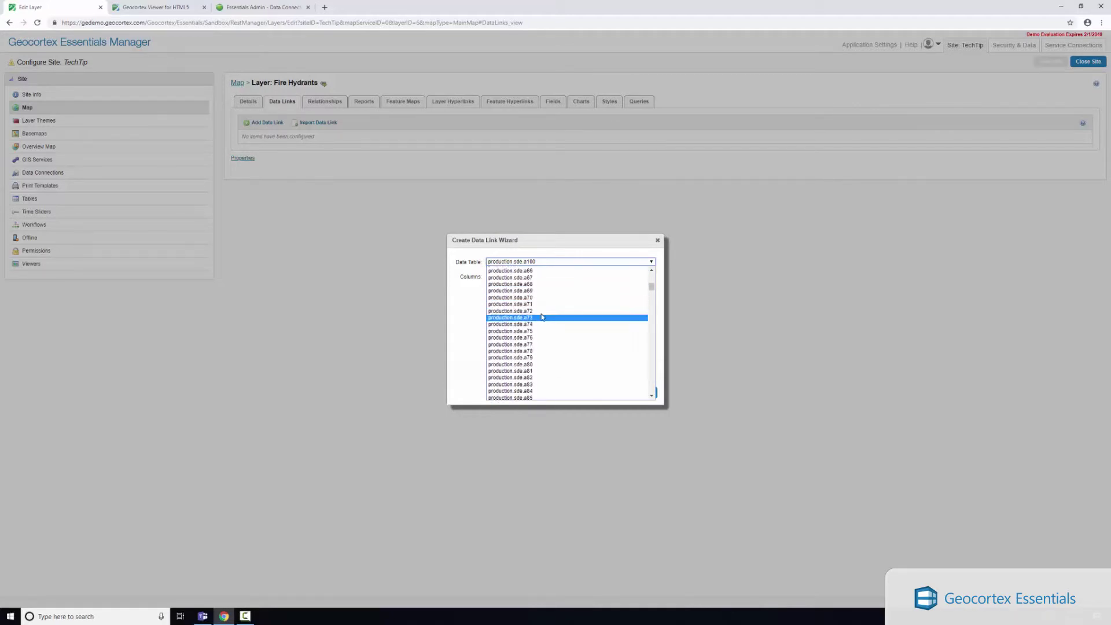
pyautogui.scroll(-10, 527, 345)
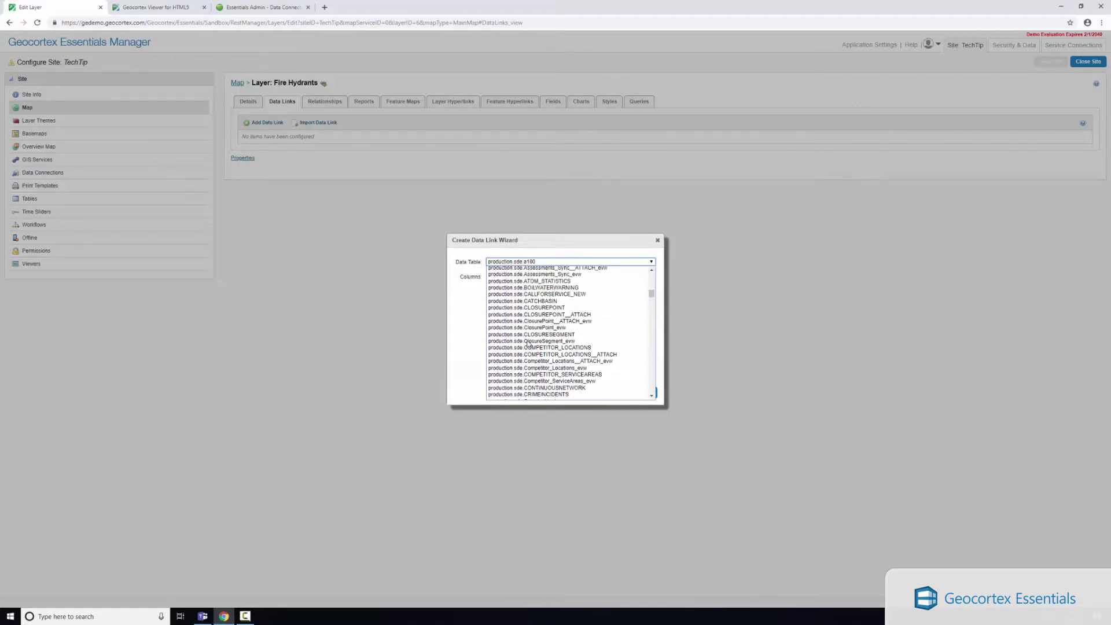
pyautogui.scroll(-10, 527, 342)
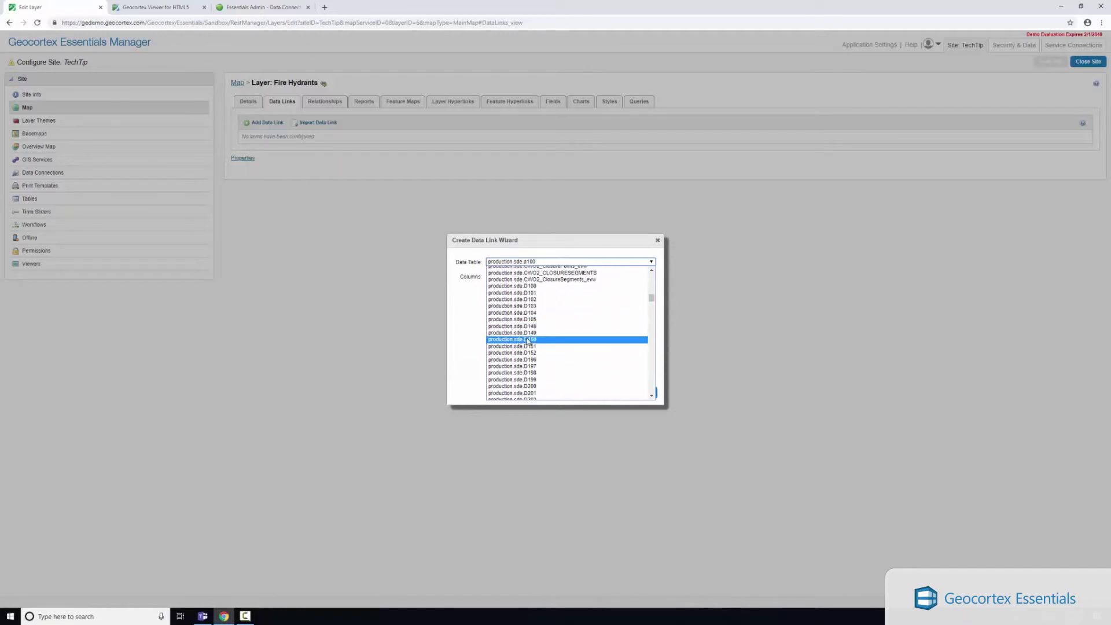
pyautogui.scroll(-10, 527, 340)
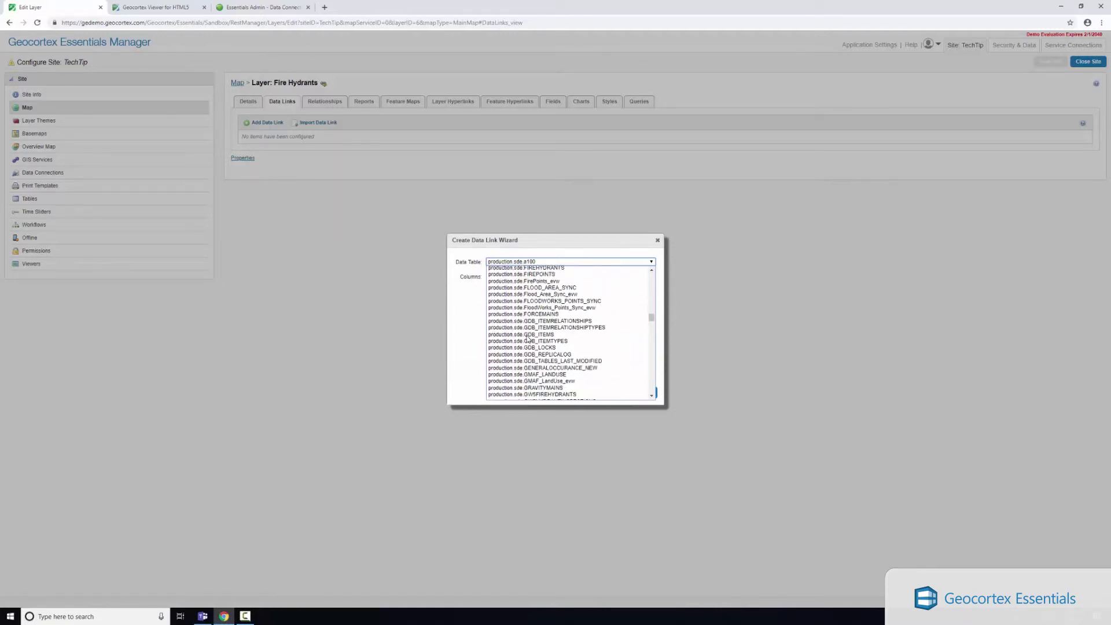
pyautogui.scroll(1, 528, 340)
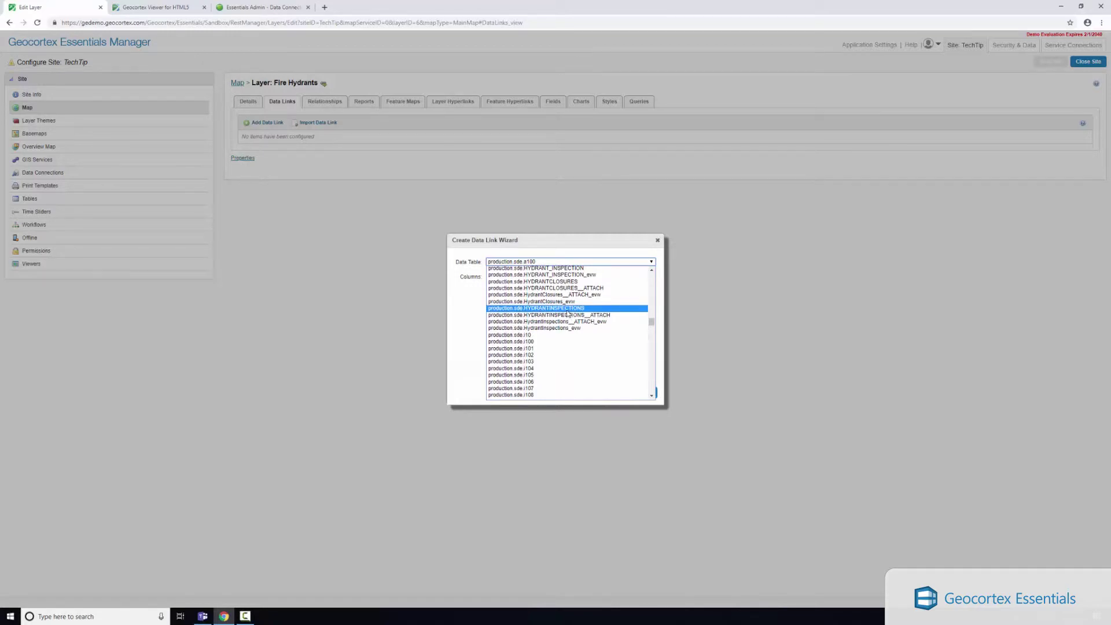
pyautogui.click(569, 309)
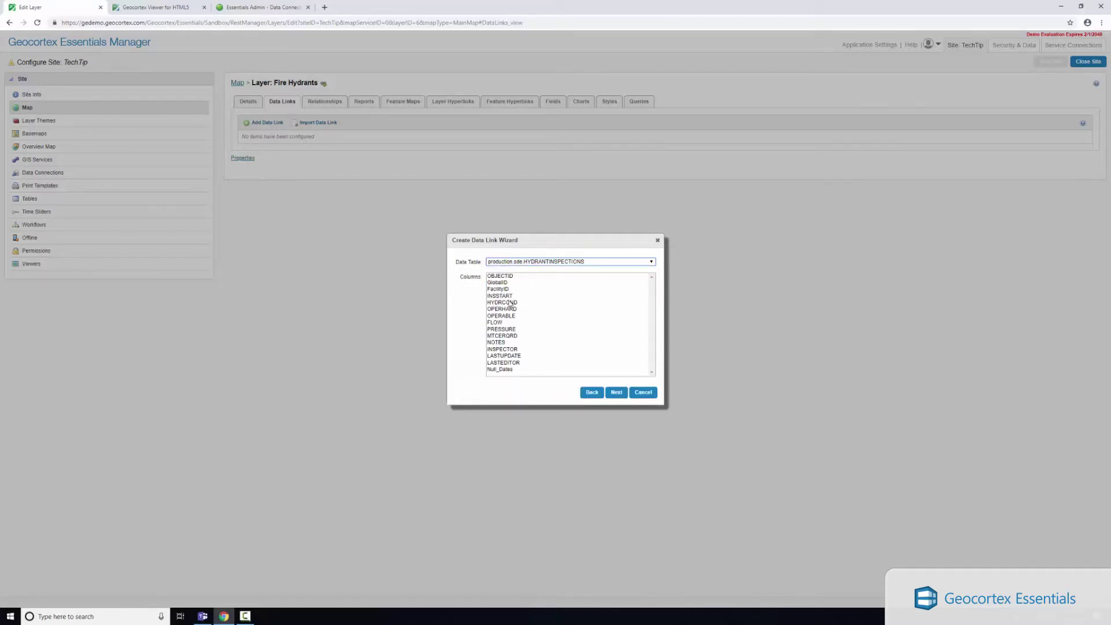
pyautogui.click(501, 277)
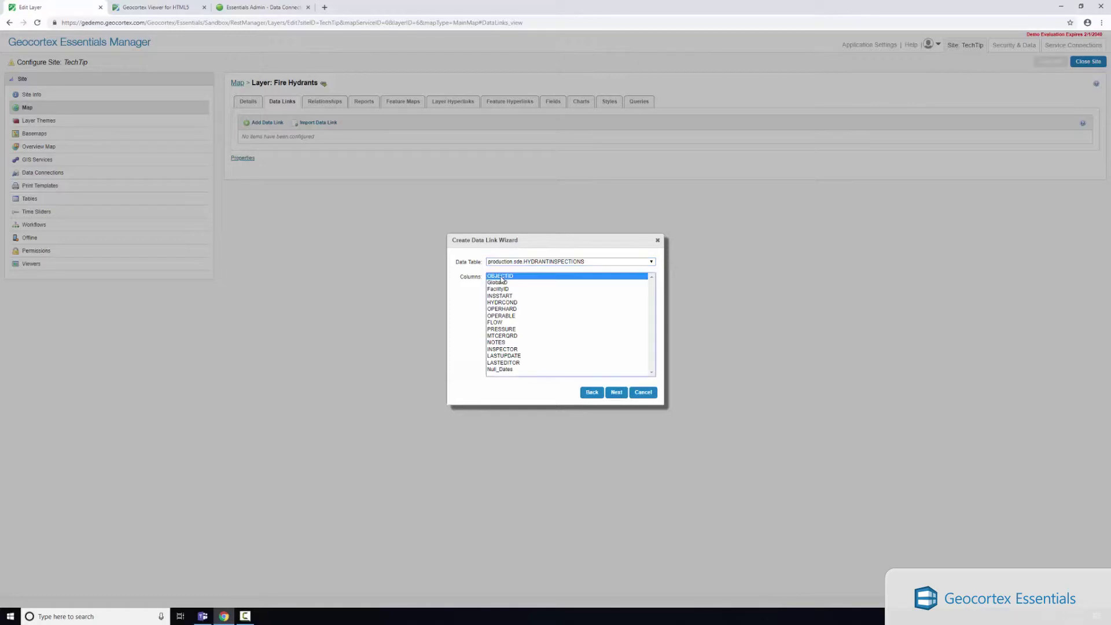
pyautogui.keyDown('shift'); pyautogui.click(508, 370); pyautogui.keyUp('shift')
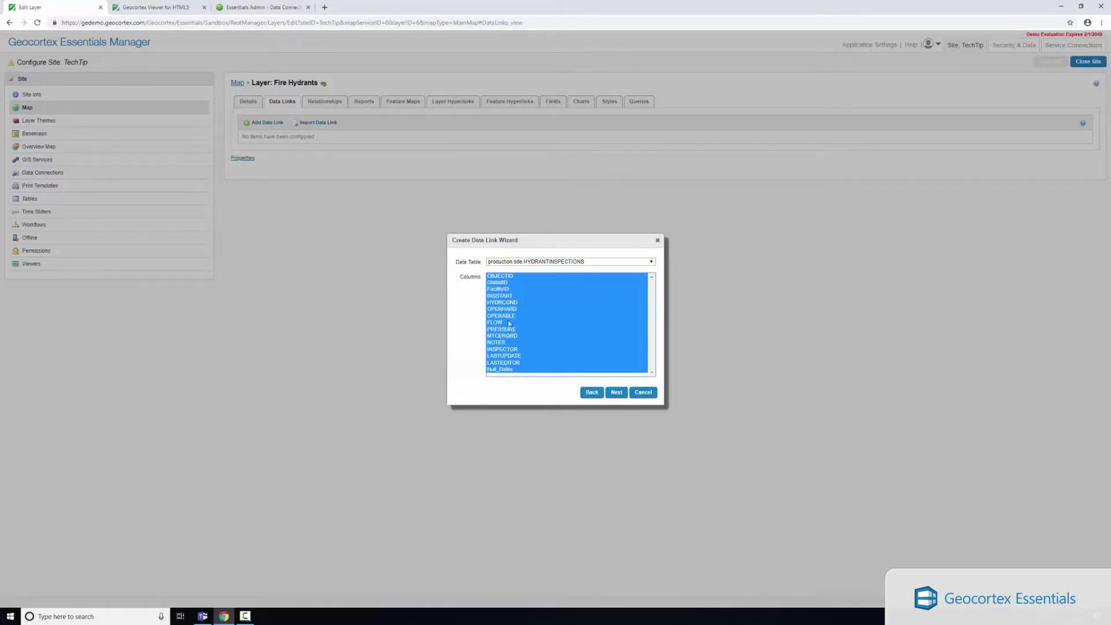
pyautogui.click(617, 393)
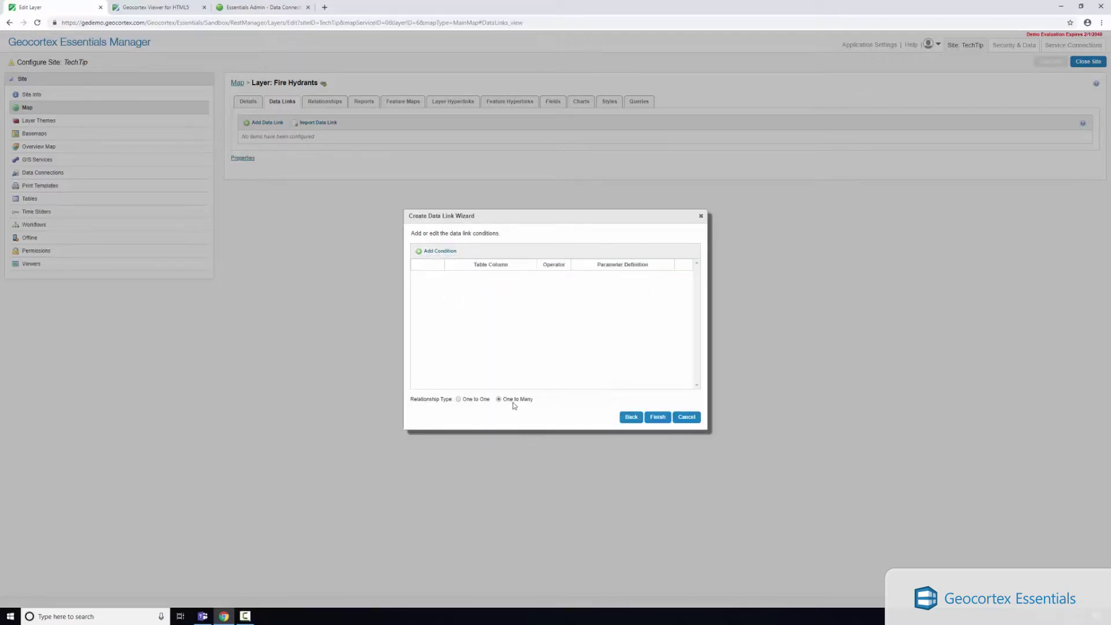
# Add a first condition row and bring up its Table Column choices.
pyautogui.click(444, 254)
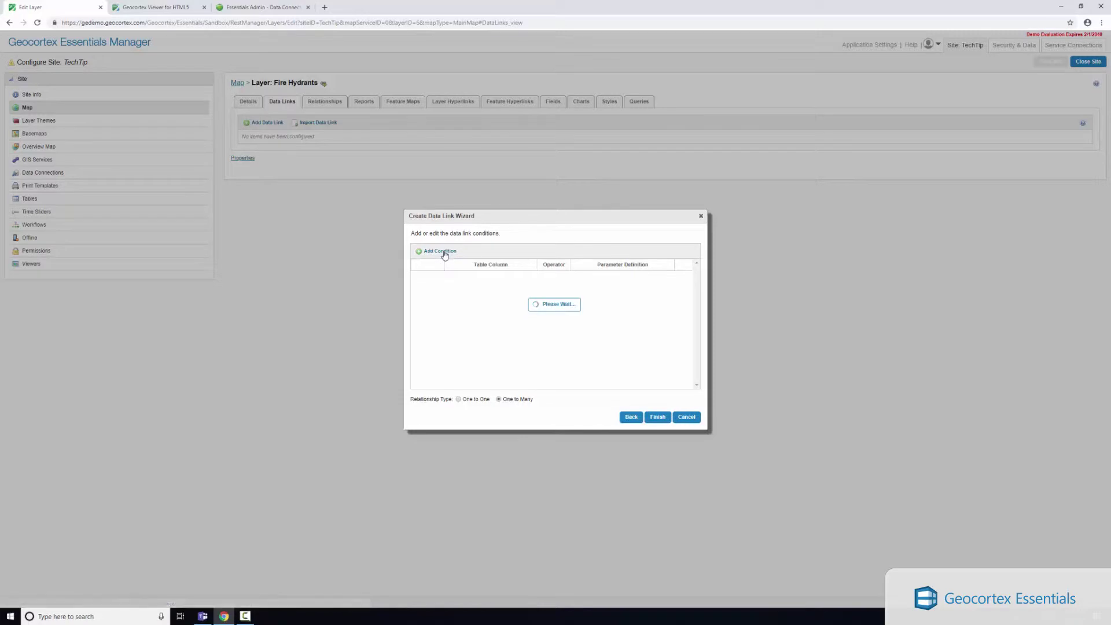
pyautogui.click(459, 281)
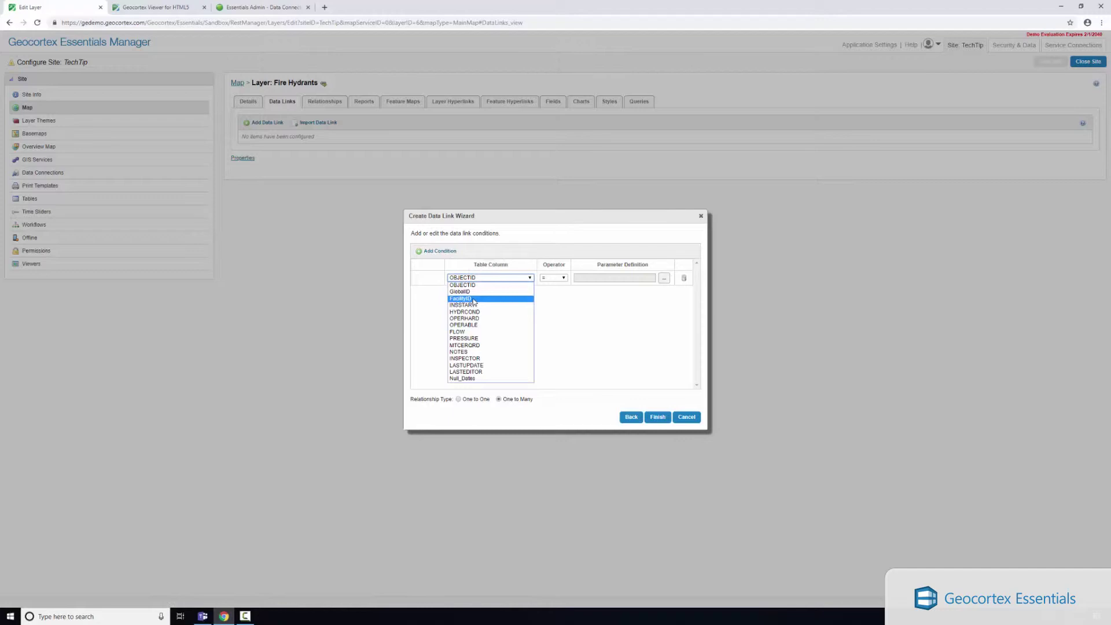
# Set the condition's column to FacilityID, with a parameter tied to the FacilityID feature field.
pyautogui.click(473, 300)
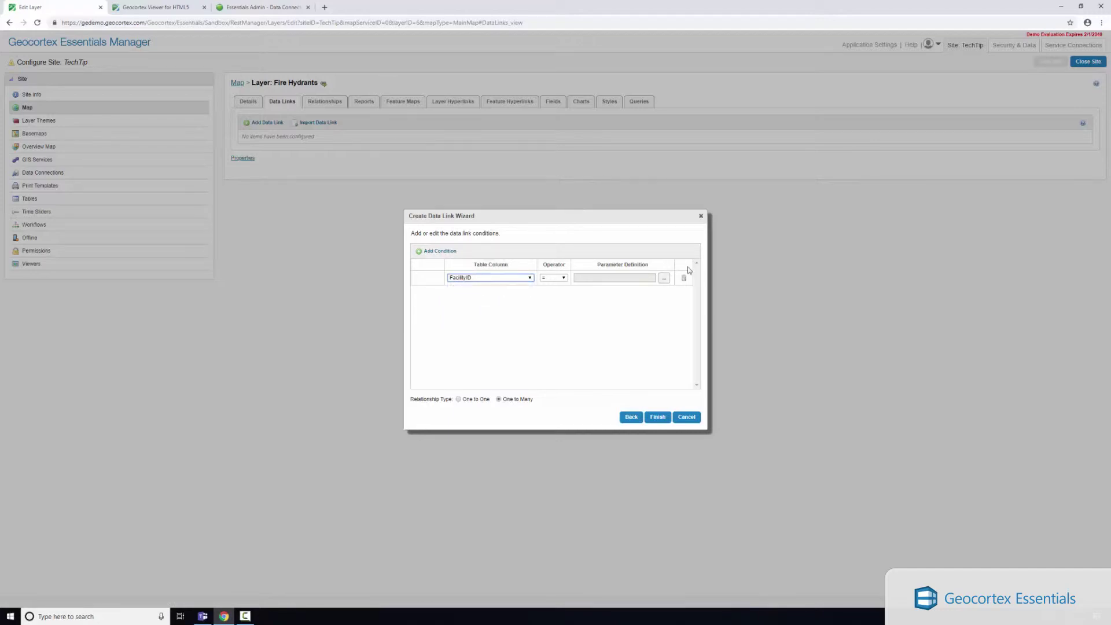
pyautogui.click(664, 278)
pyautogui.click(563, 302)
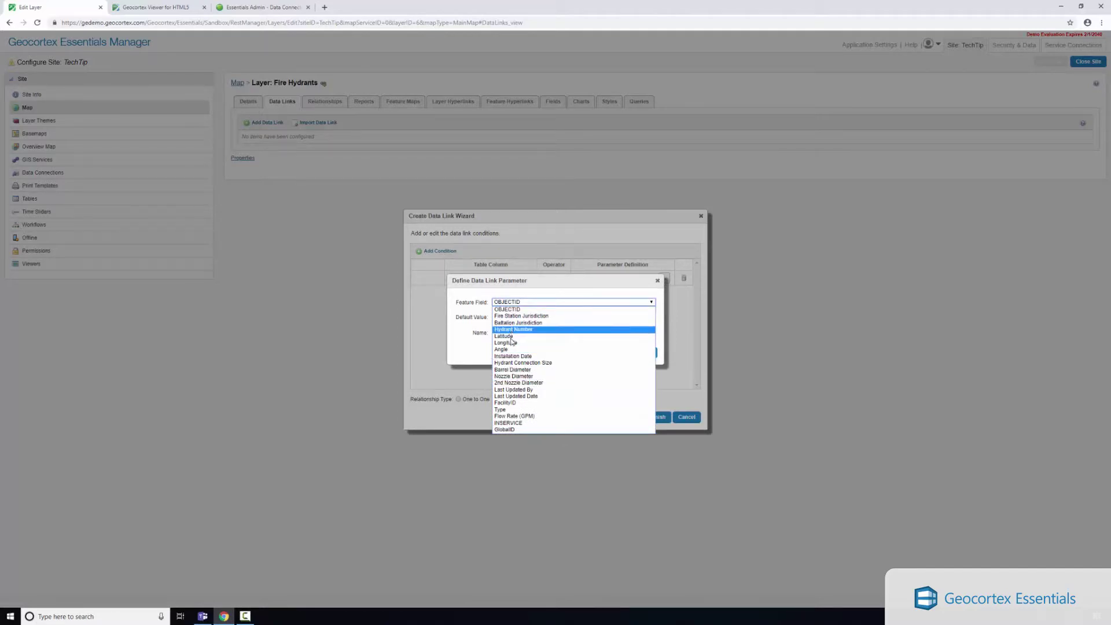
pyautogui.click(525, 404)
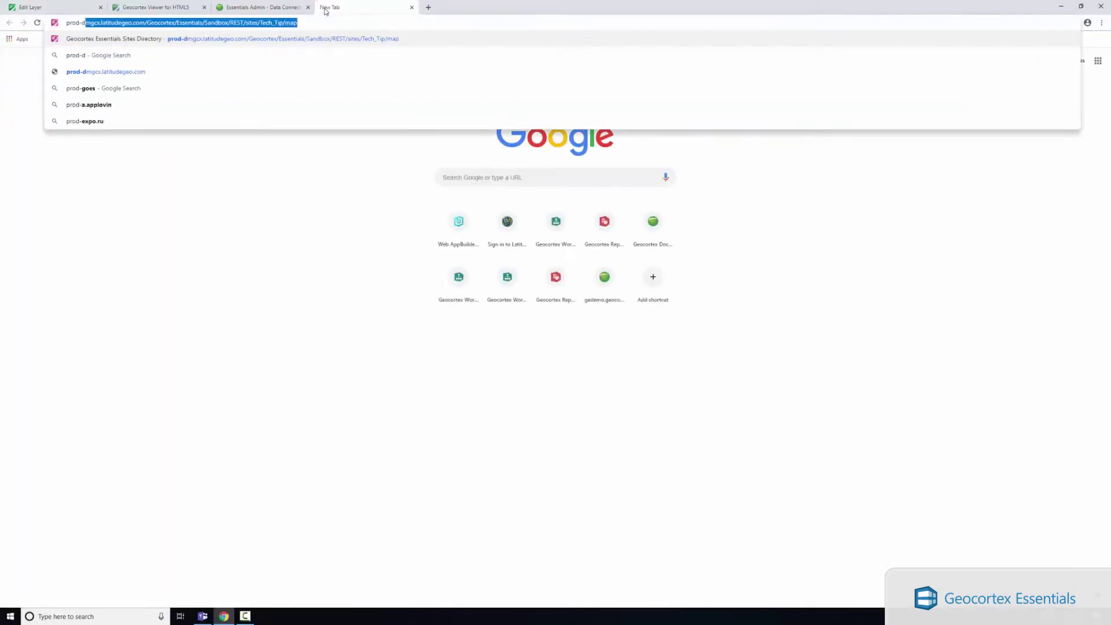
# Browse the REST services directory to the LosAngeles LA_Editing Fire Hydrants layer's query form.
pyautogui.write('.geocor')
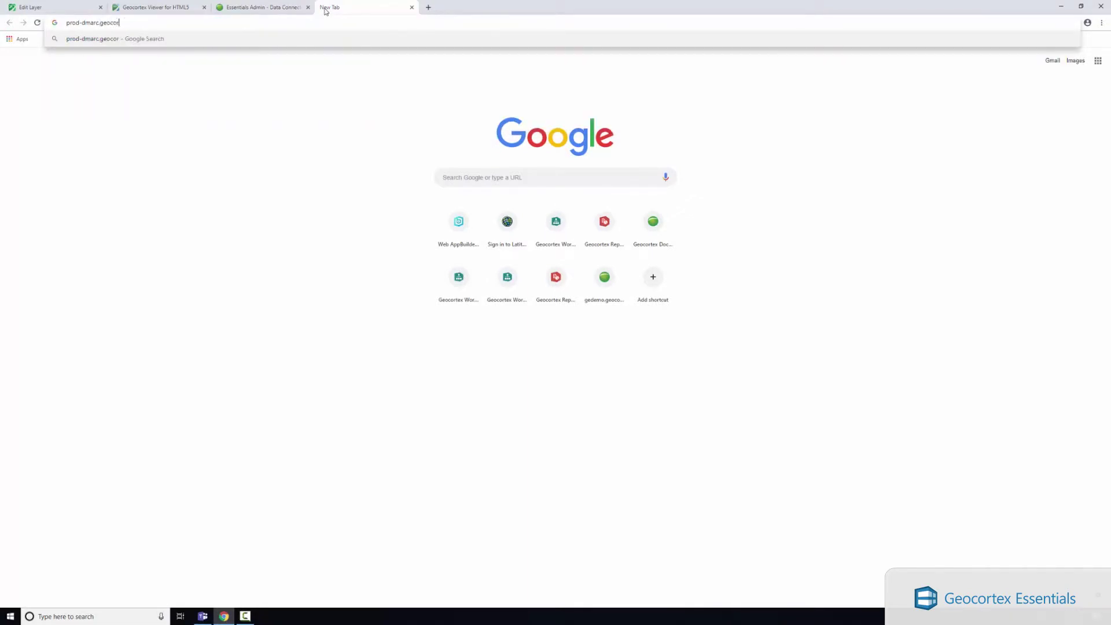
pyautogui.write('tex.com/arcgis/res')
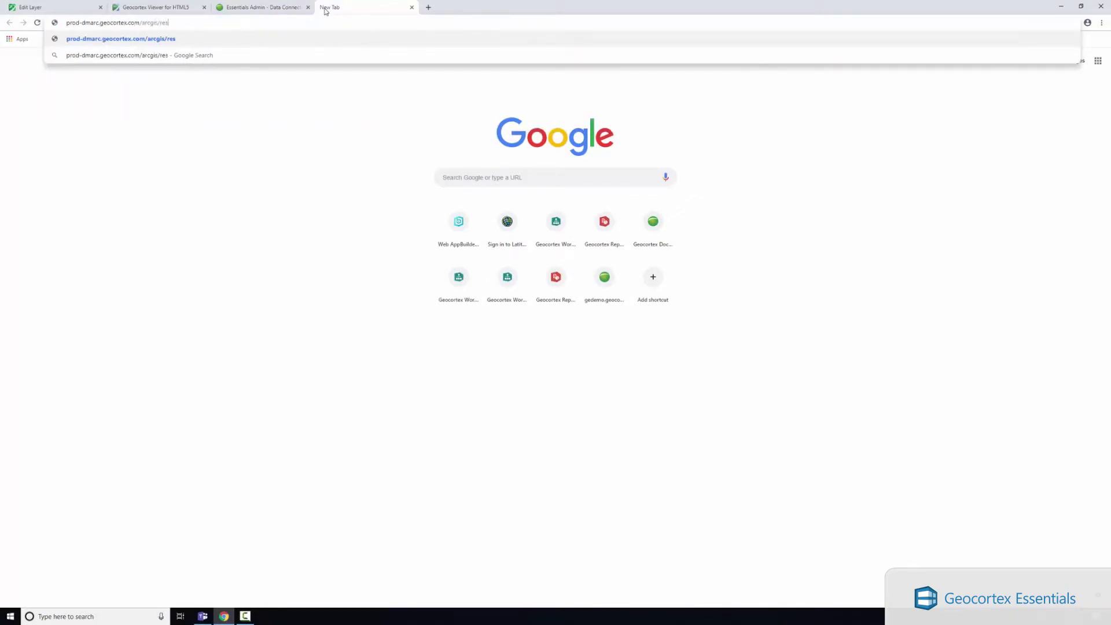
pyautogui.write('t/services')
pyautogui.press('Return')
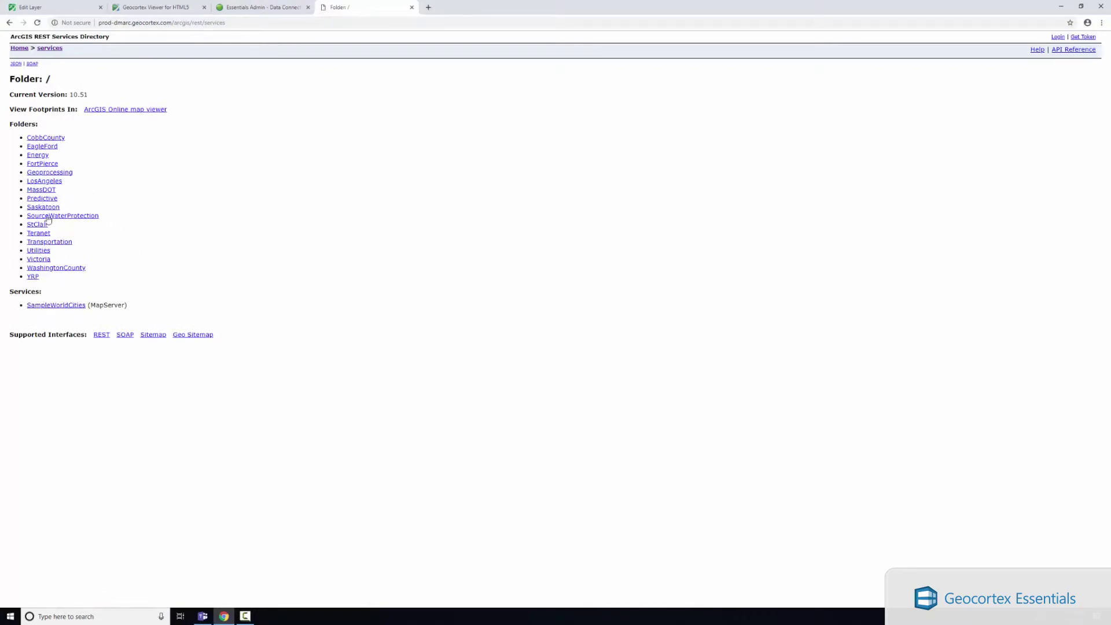
pyautogui.click(49, 182)
pyautogui.click(74, 182)
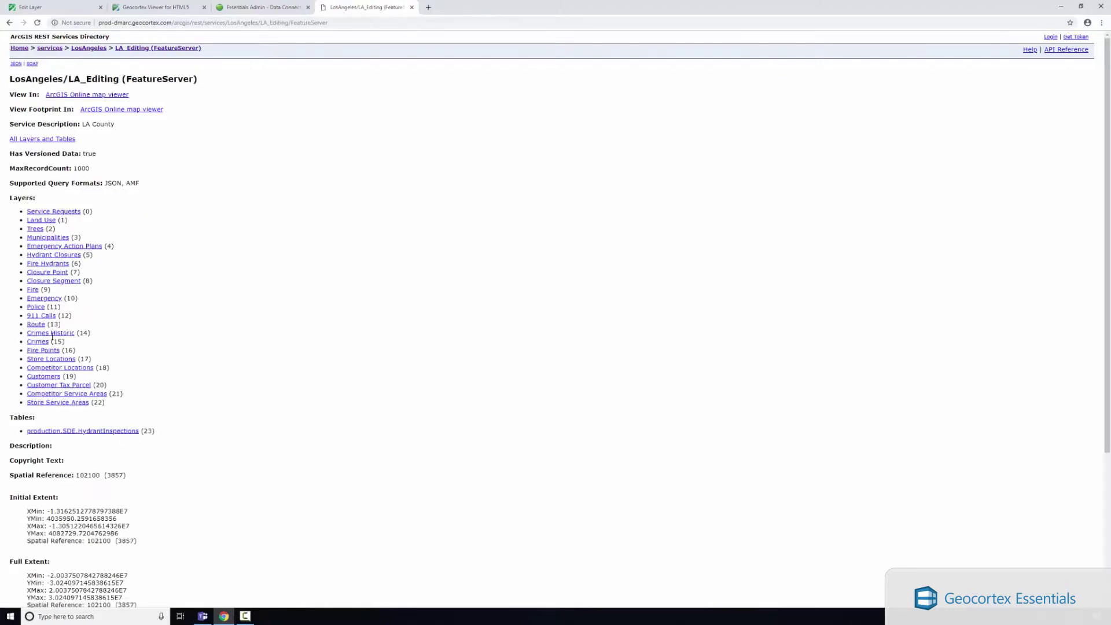
pyautogui.click(51, 264)
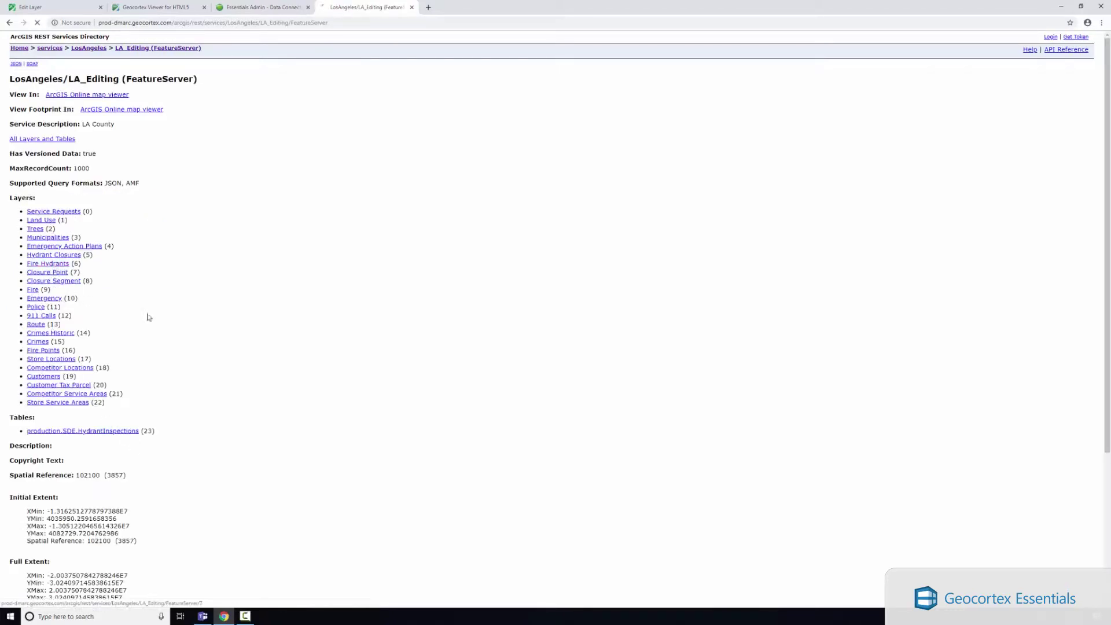
pyautogui.scroll(-10, 186, 441)
pyautogui.scroll(-20, 188, 472)
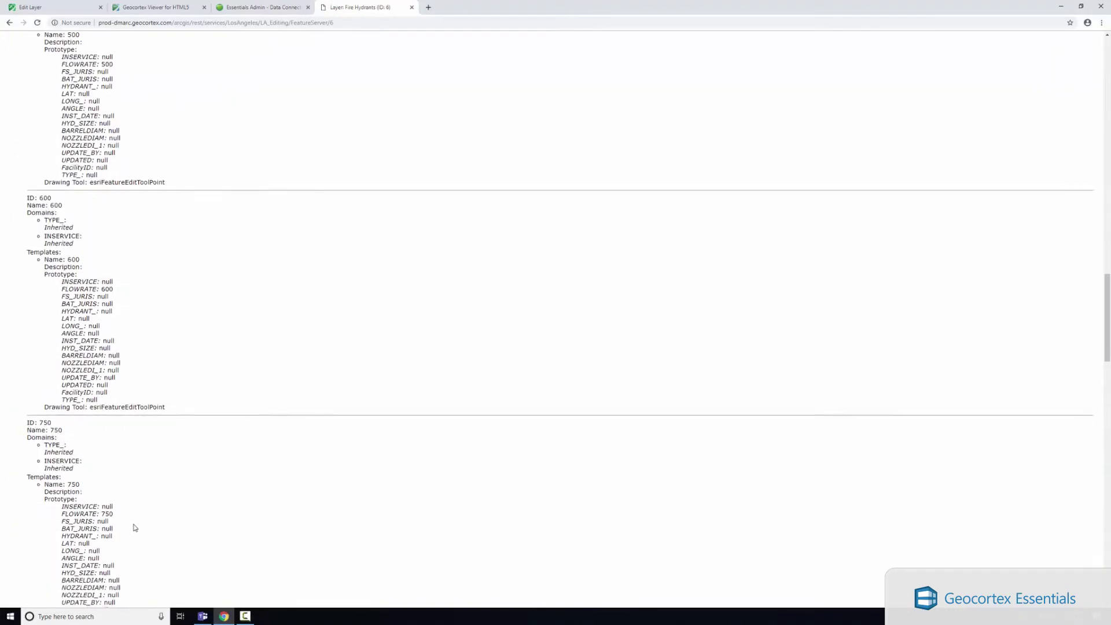
pyautogui.scroll(-5, 131, 515)
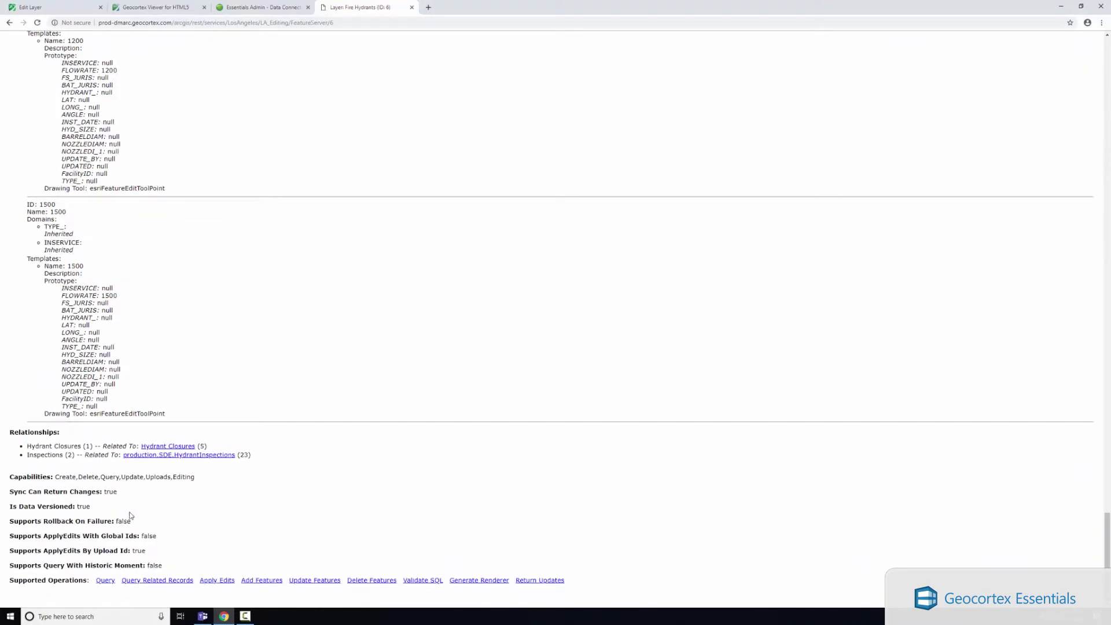
pyautogui.click(107, 578)
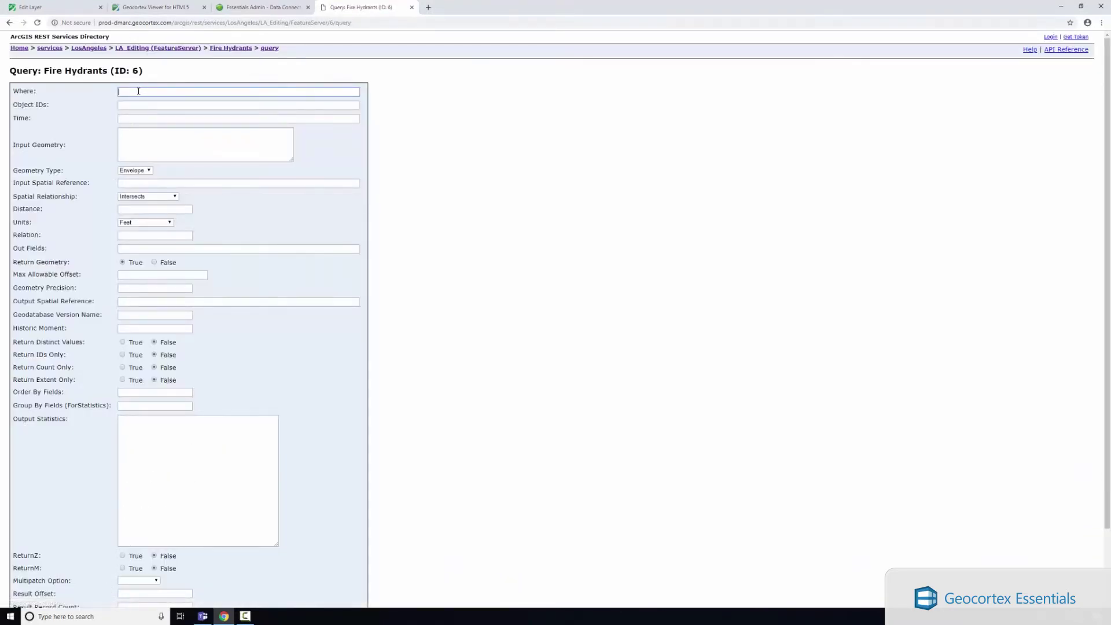
# Query five hydrant FacilityIDs and copy the first value, 000001.
pyautogui.click(146, 250)
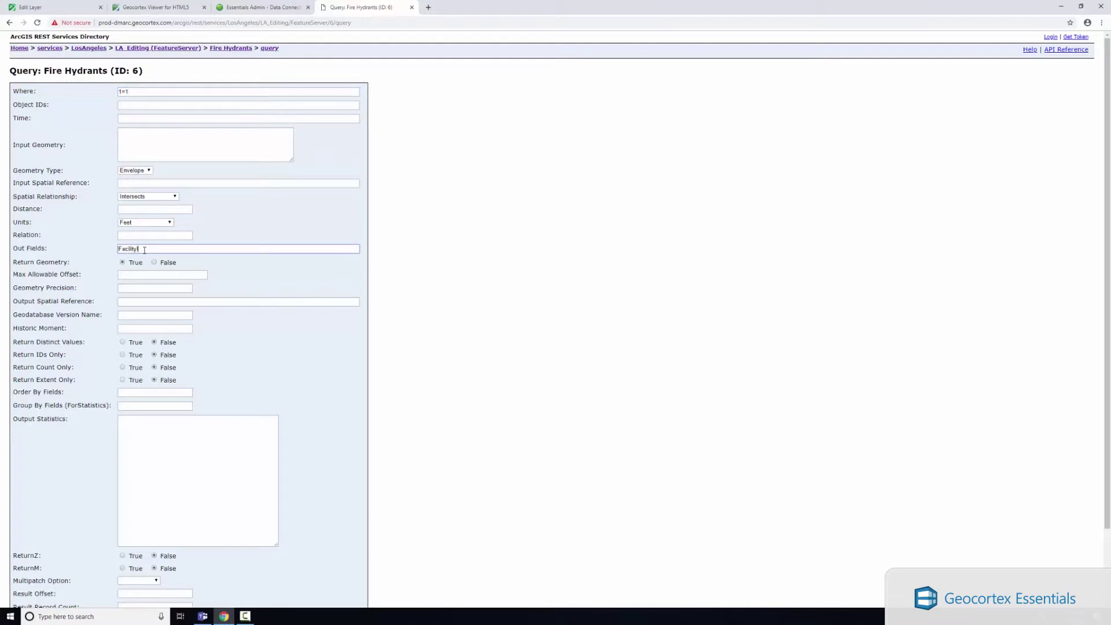
pyautogui.scroll(-2, 153, 335)
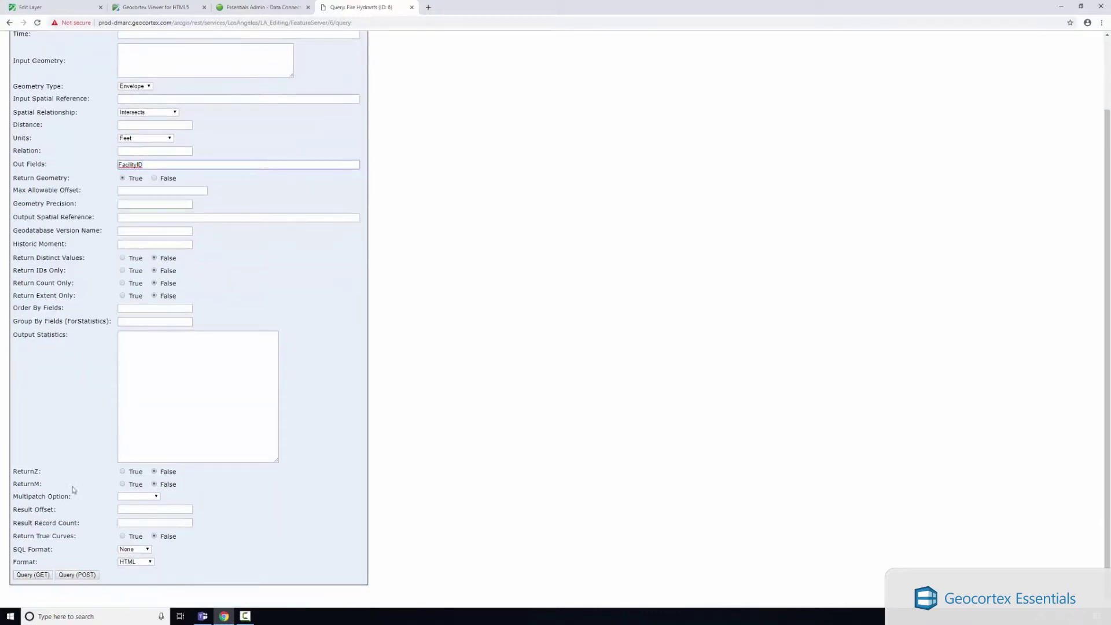
pyautogui.click(140, 523)
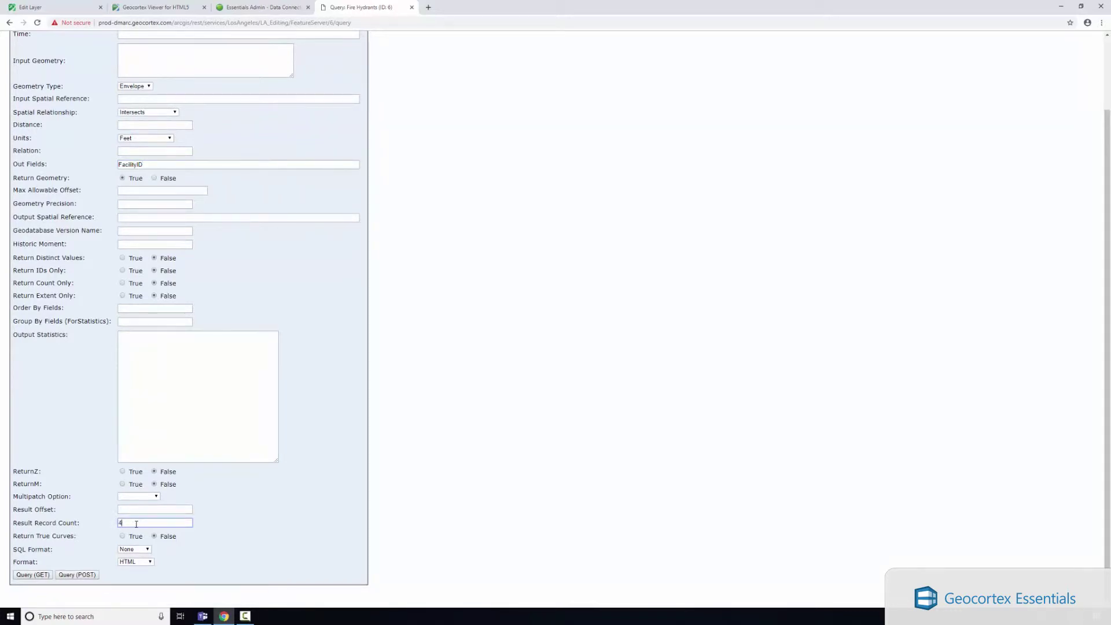
pyautogui.click(34, 575)
pyautogui.scroll(-5, 87, 422)
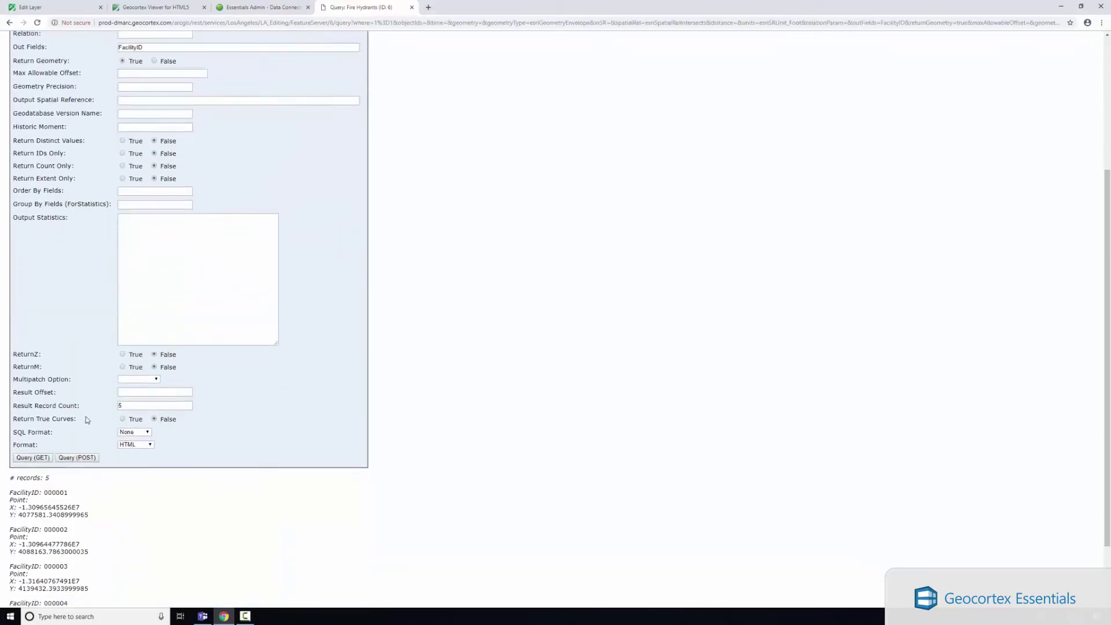
pyautogui.doubleClick(67, 411)
pyautogui.hotkey('ctrl', 'c')
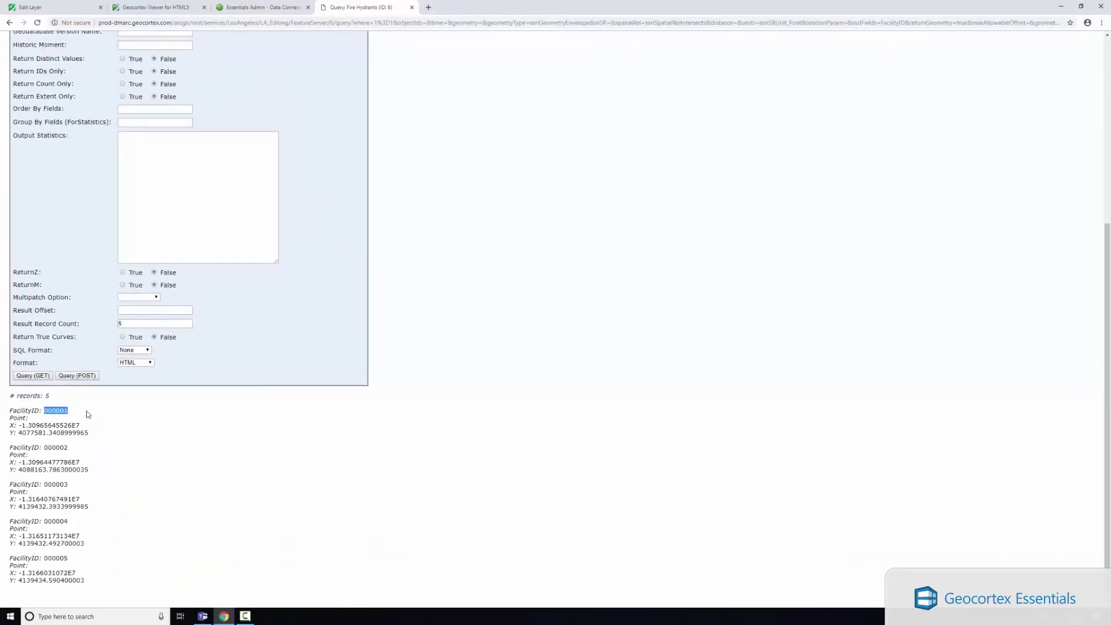
pyautogui.click(162, 7)
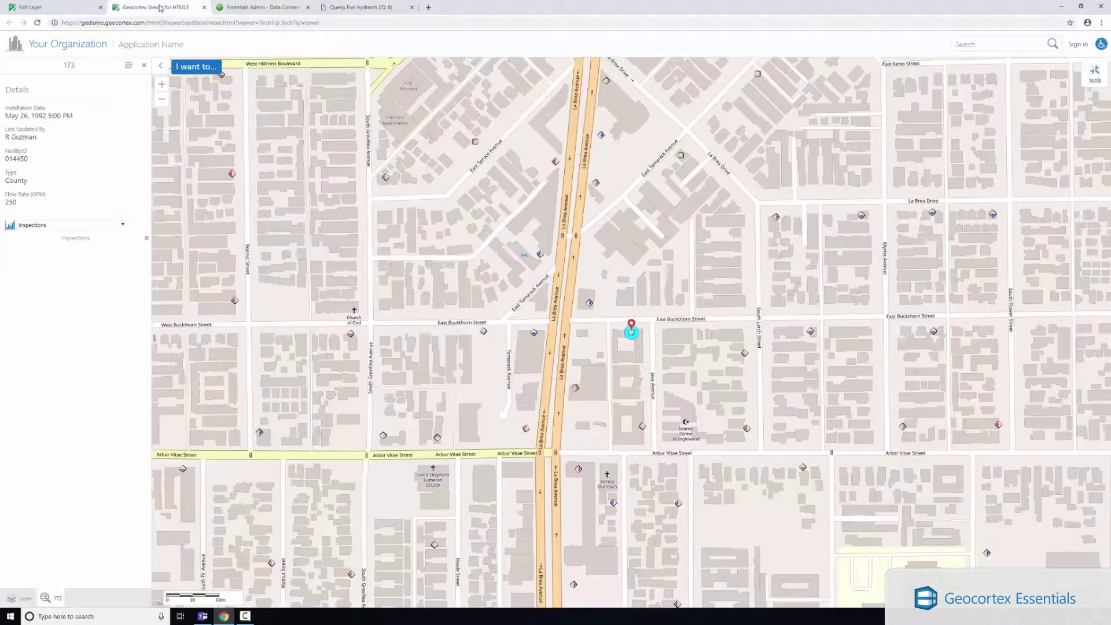
# Give the data link parameter default value 000001 and name FacilityID.
pyautogui.click(248, 7)
pyautogui.click(46, 7)
pyautogui.click(528, 317)
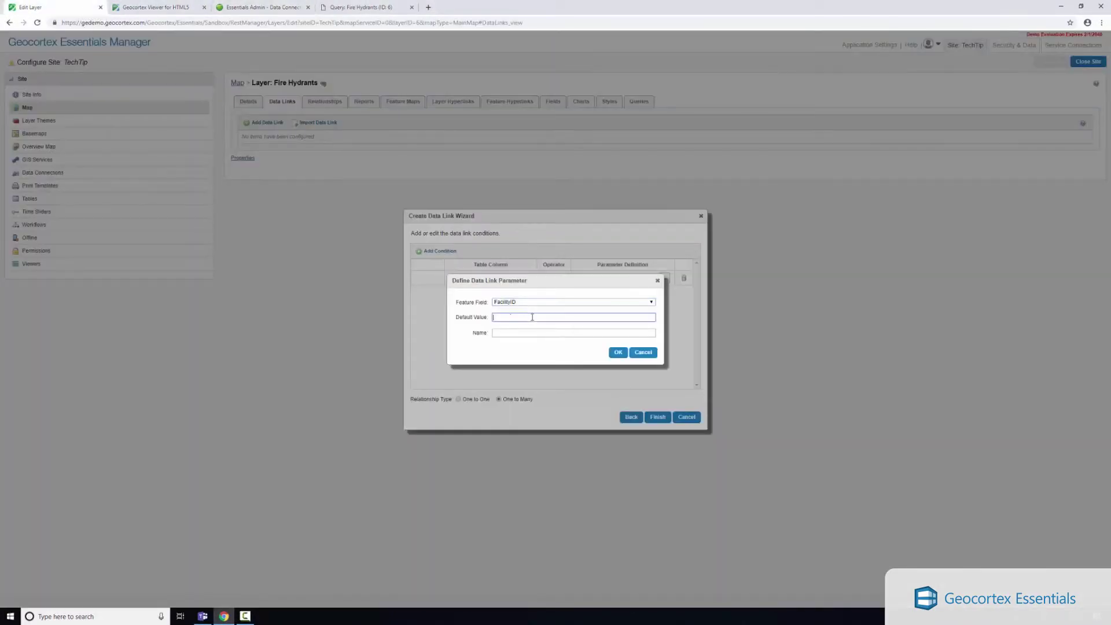
pyautogui.hotkey('ctrl', 'v')
pyautogui.click(507, 332)
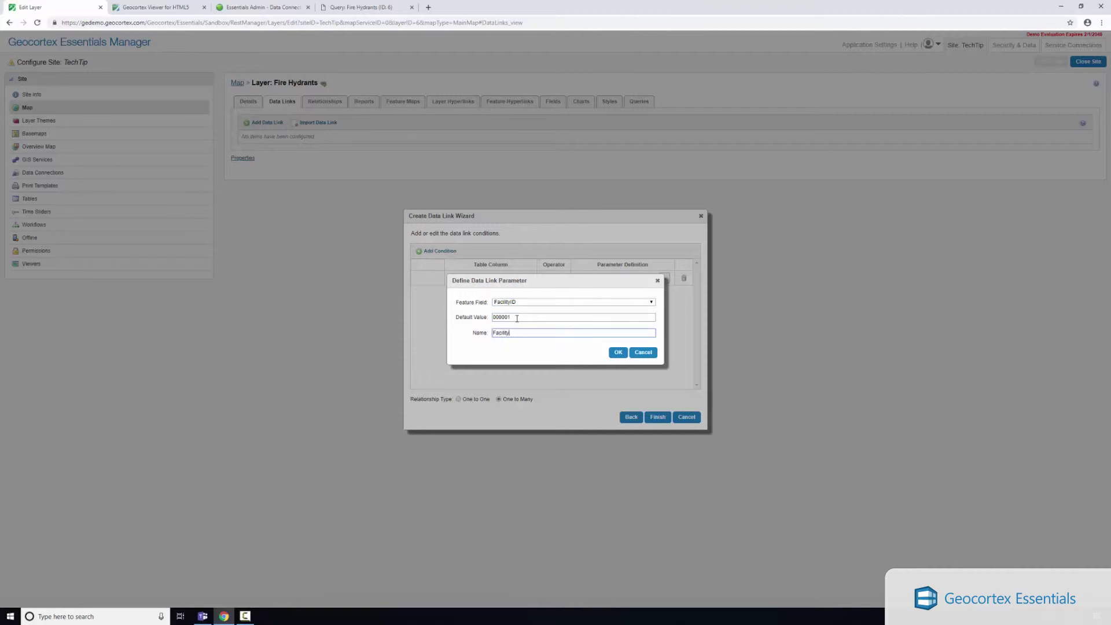
pyautogui.write('FacilityID')
pyautogui.click(615, 353)
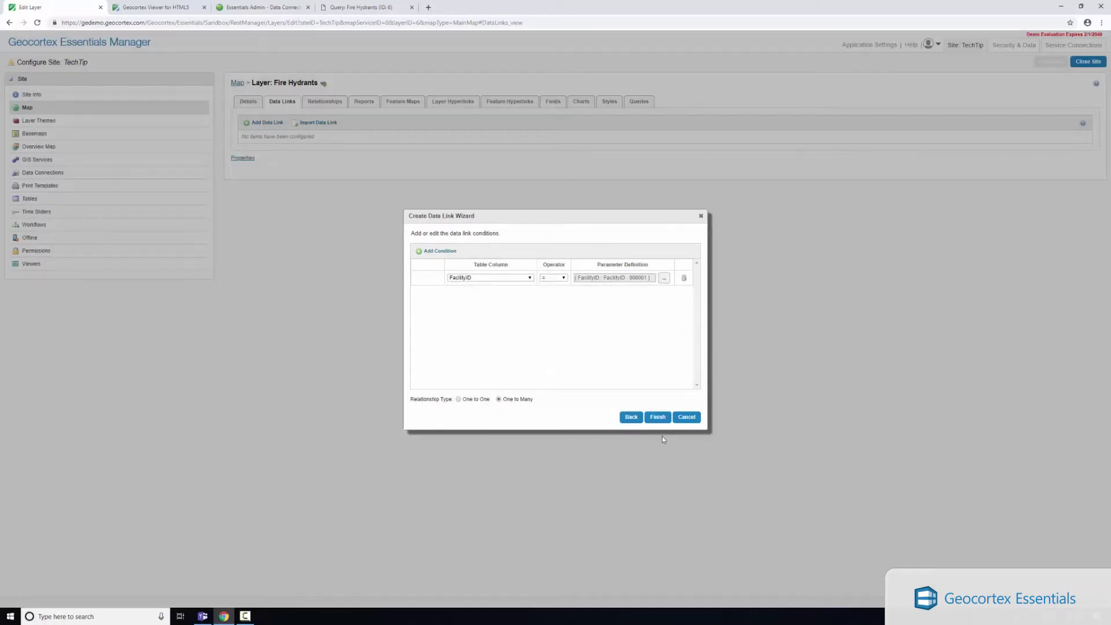
# Finish the Inspections data link and save the site.
pyautogui.click(657, 419)
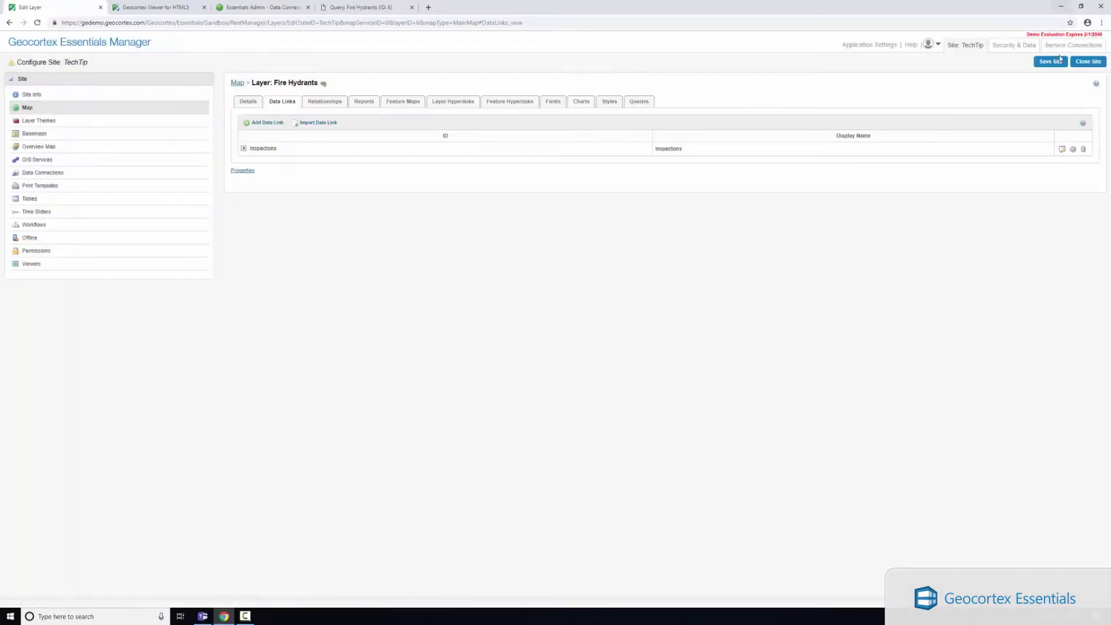
pyautogui.click(1060, 60)
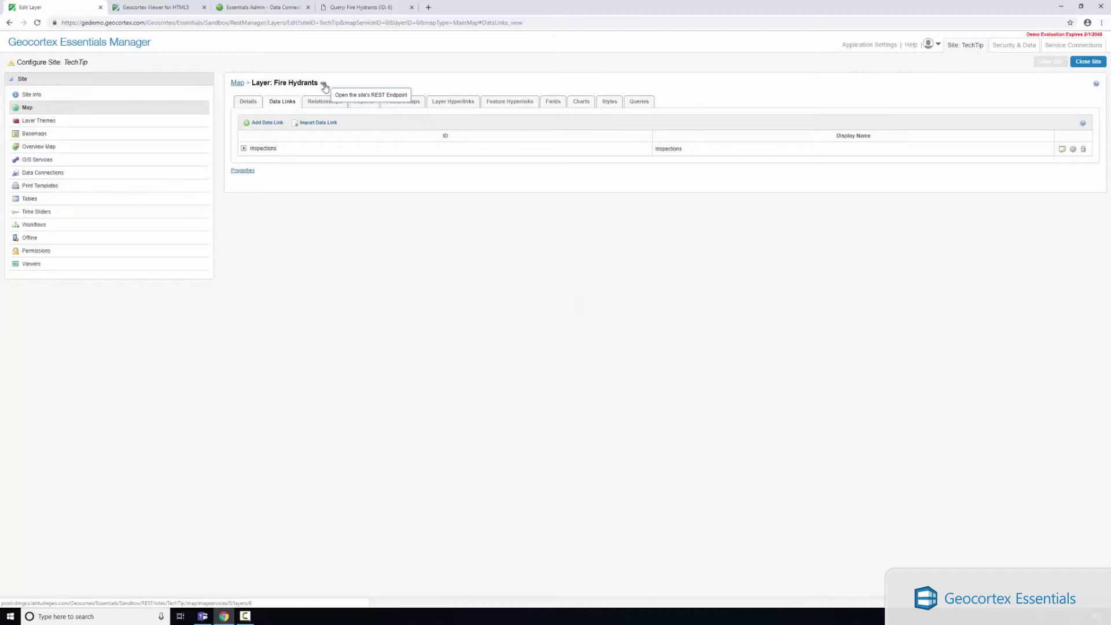
pyautogui.click(323, 85)
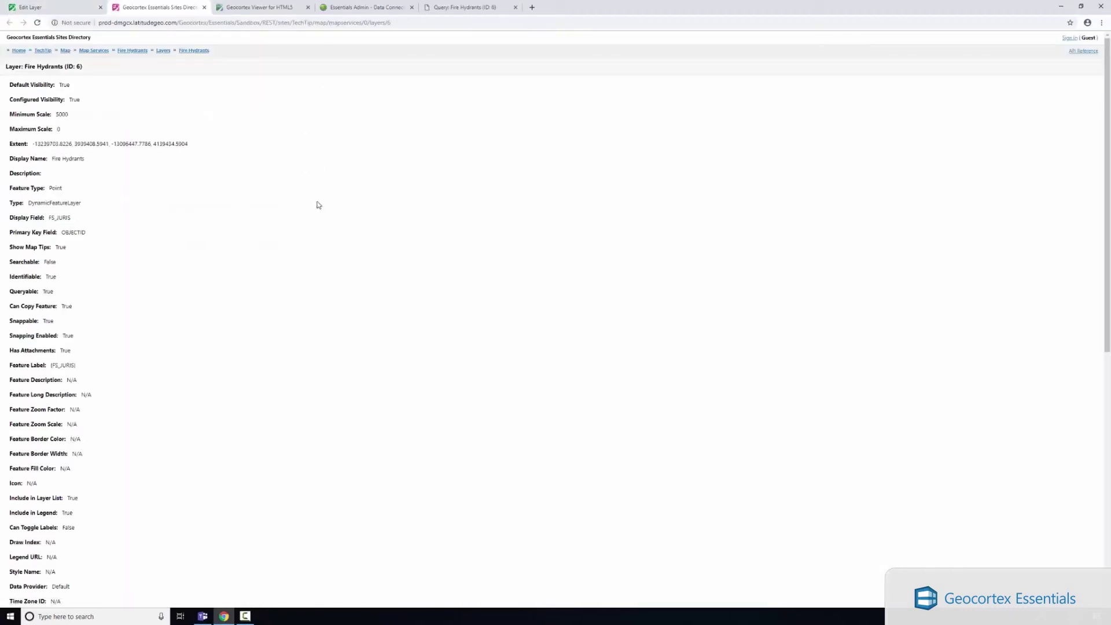
# Run the Inspections link for FacilityID 000001 in the Sites Directory, returning two inspection records.
pyautogui.scroll(-8, 319, 206)
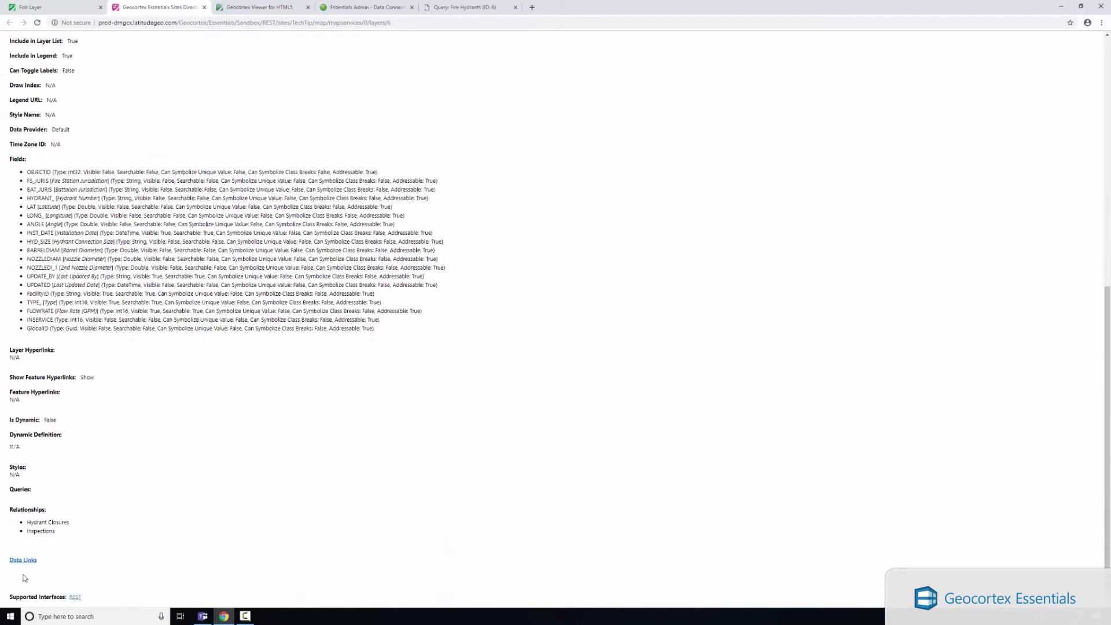
pyautogui.click(26, 560)
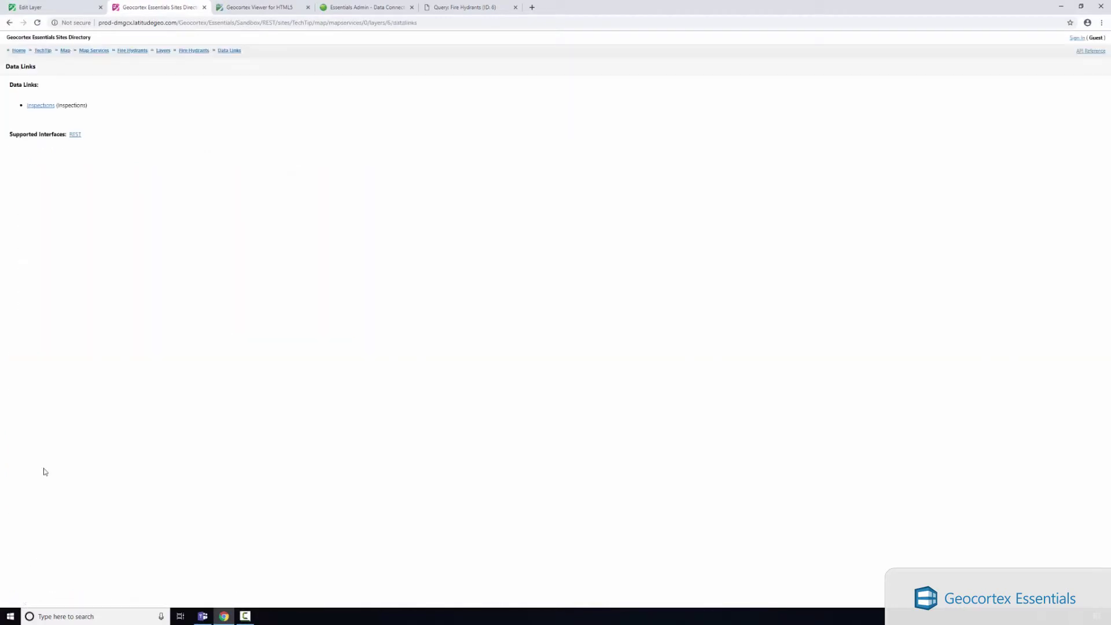
pyautogui.click(39, 108)
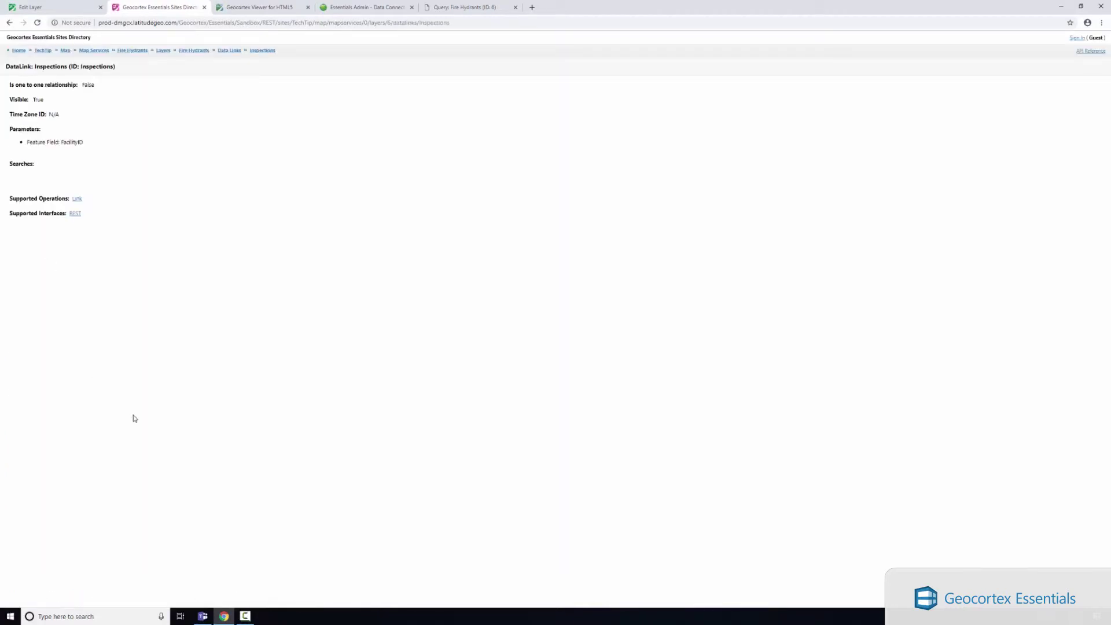
pyautogui.click(77, 199)
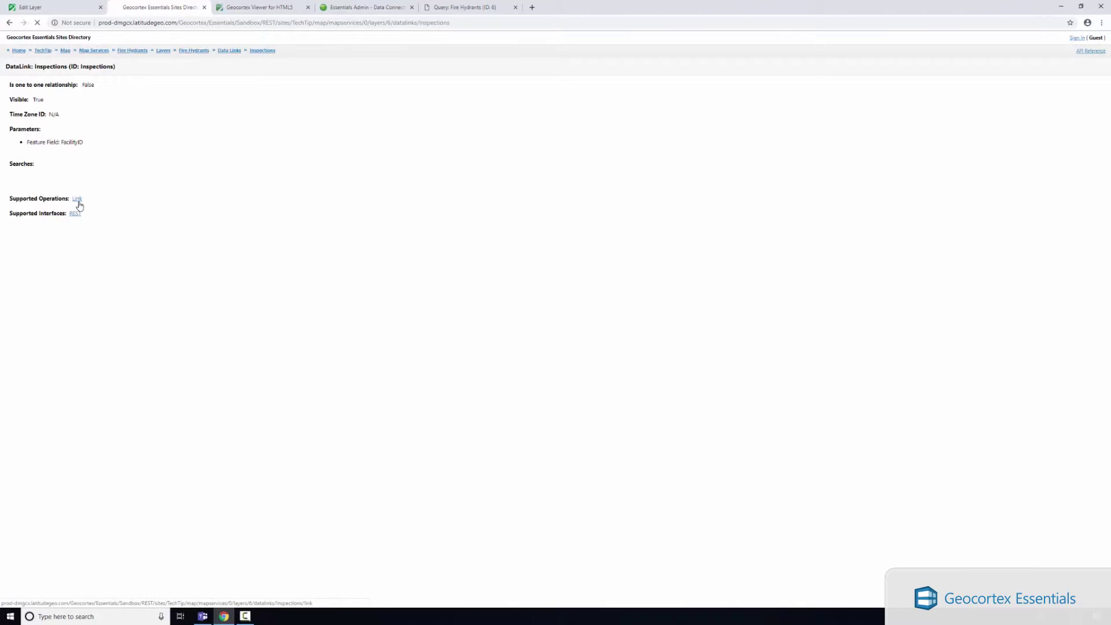
pyautogui.doubleClick(69, 114)
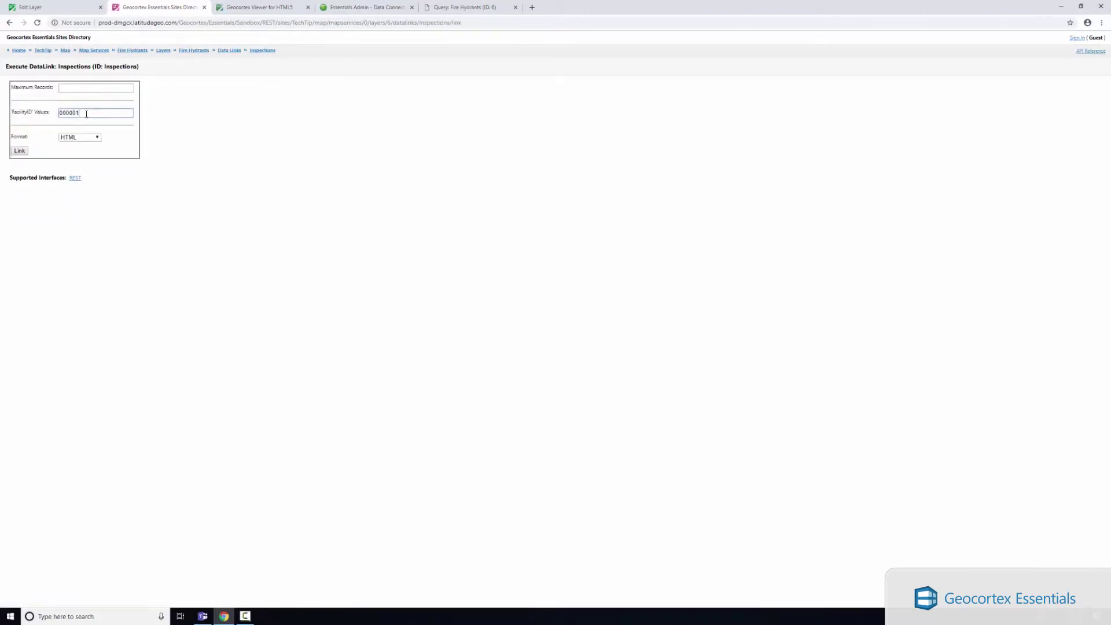
pyautogui.click(231, 204)
pyautogui.click(19, 152)
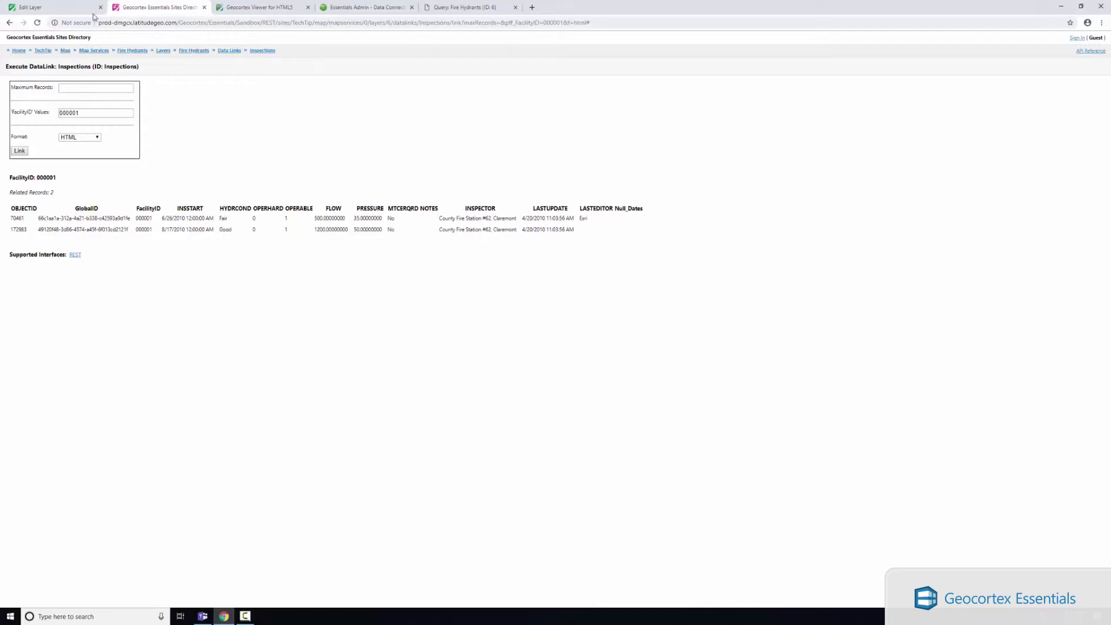
pyautogui.click(73, 8)
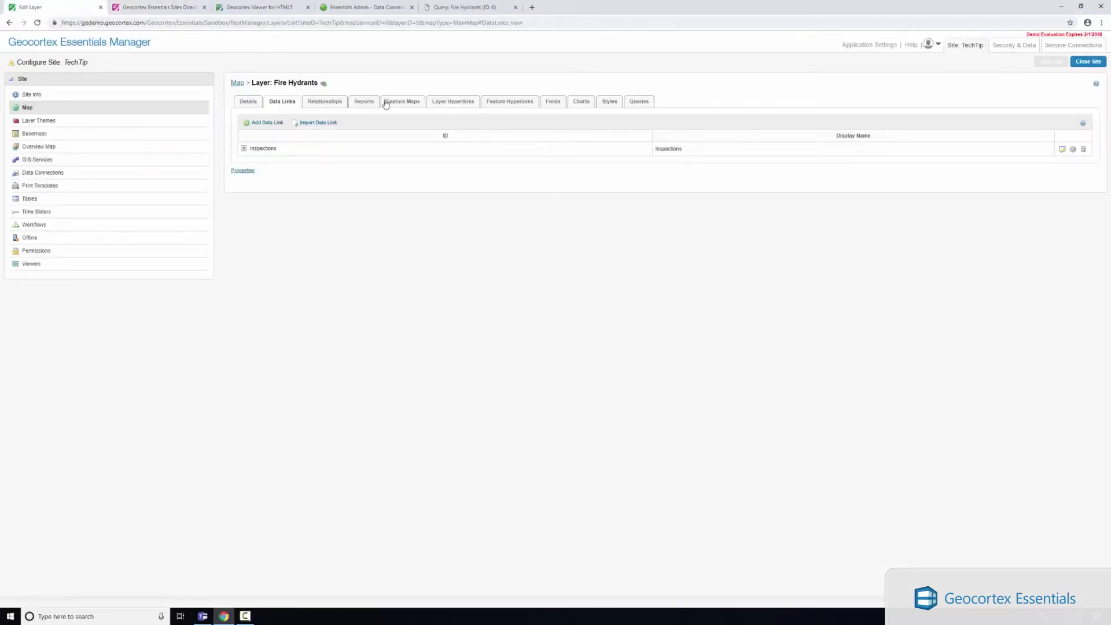
# Add a Pie chart named Hydrant Inspections to Fire Hydrants, charting a Single Feature.
pyautogui.click(581, 103)
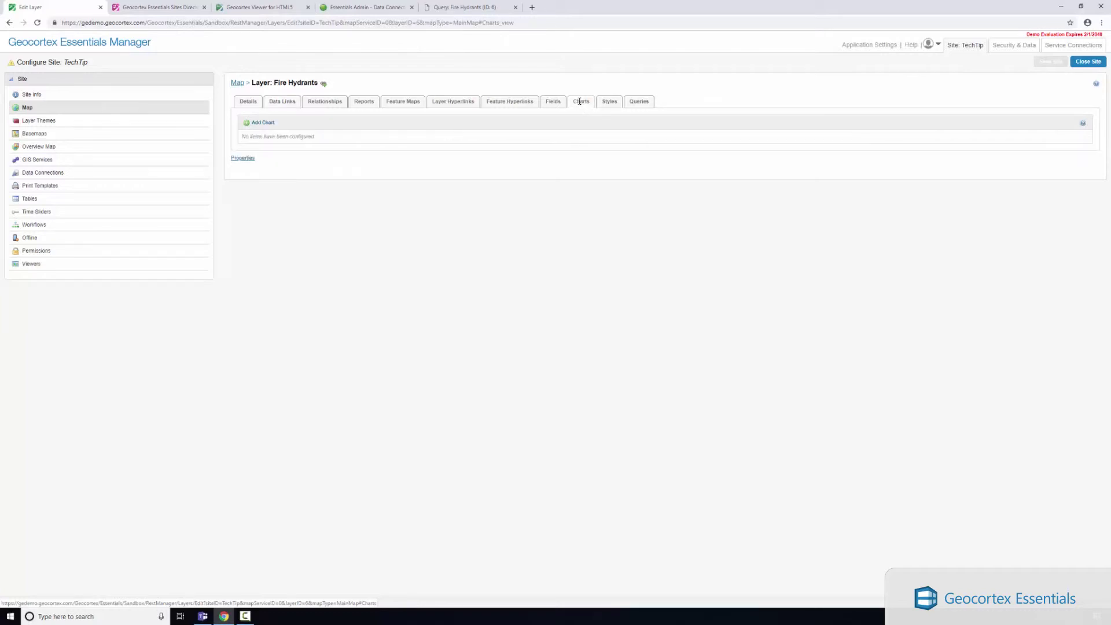
pyautogui.click(270, 125)
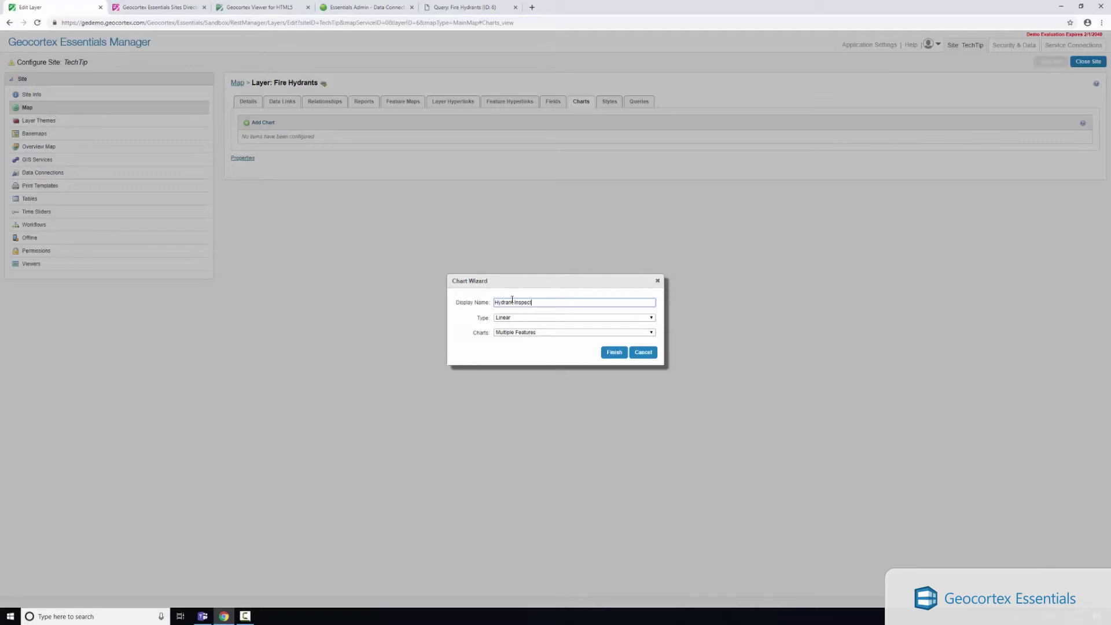
pyautogui.click(518, 317)
pyautogui.click(518, 332)
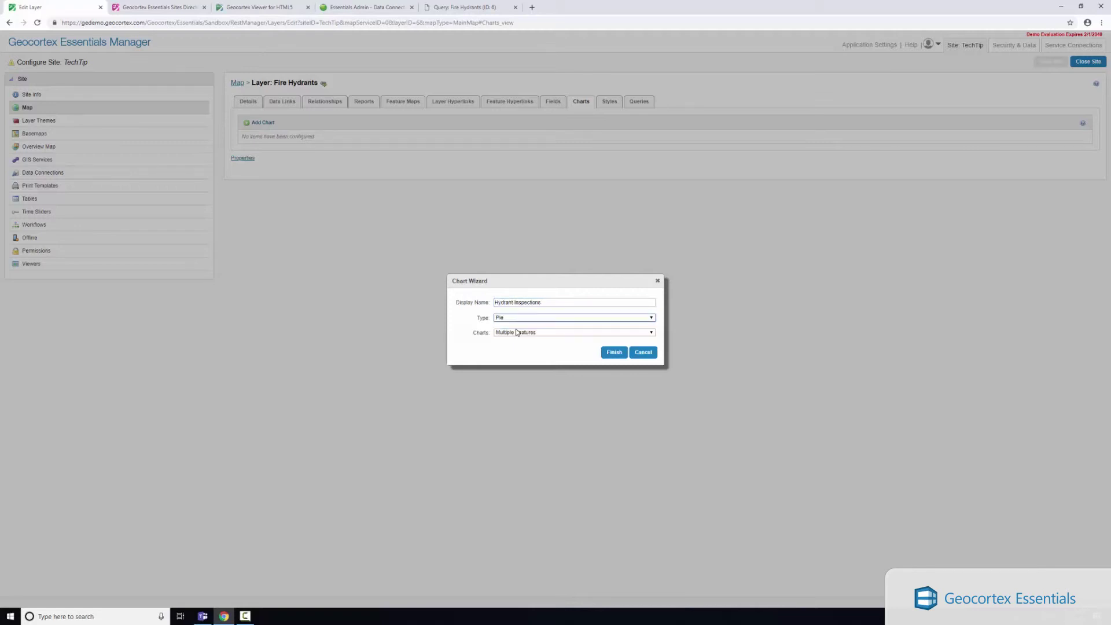
pyautogui.click(552, 334)
pyautogui.click(532, 341)
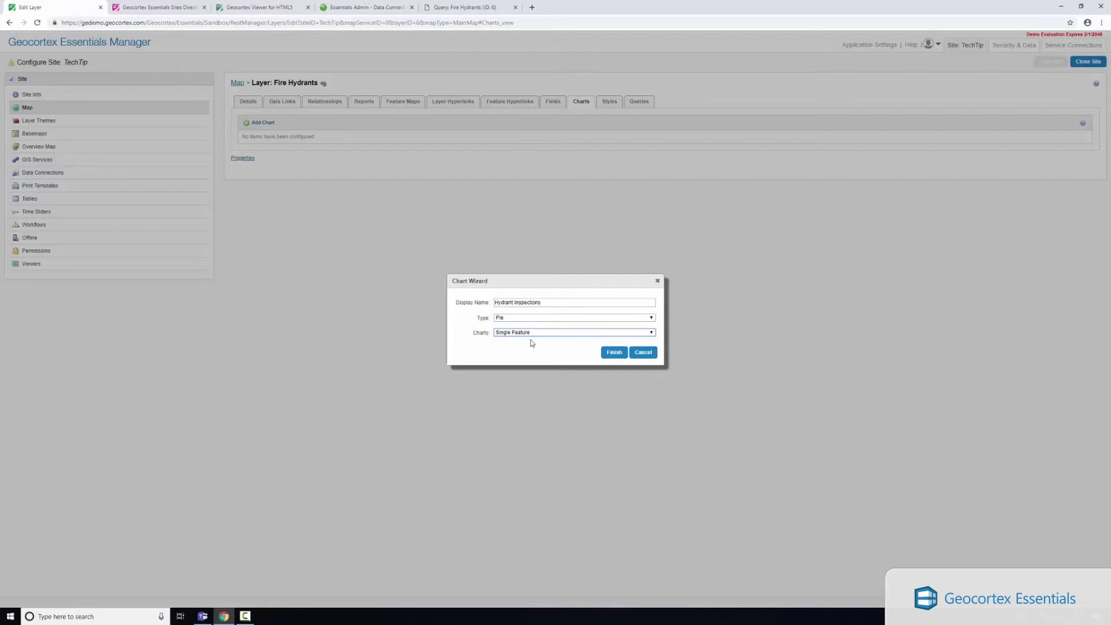
pyautogui.click(612, 354)
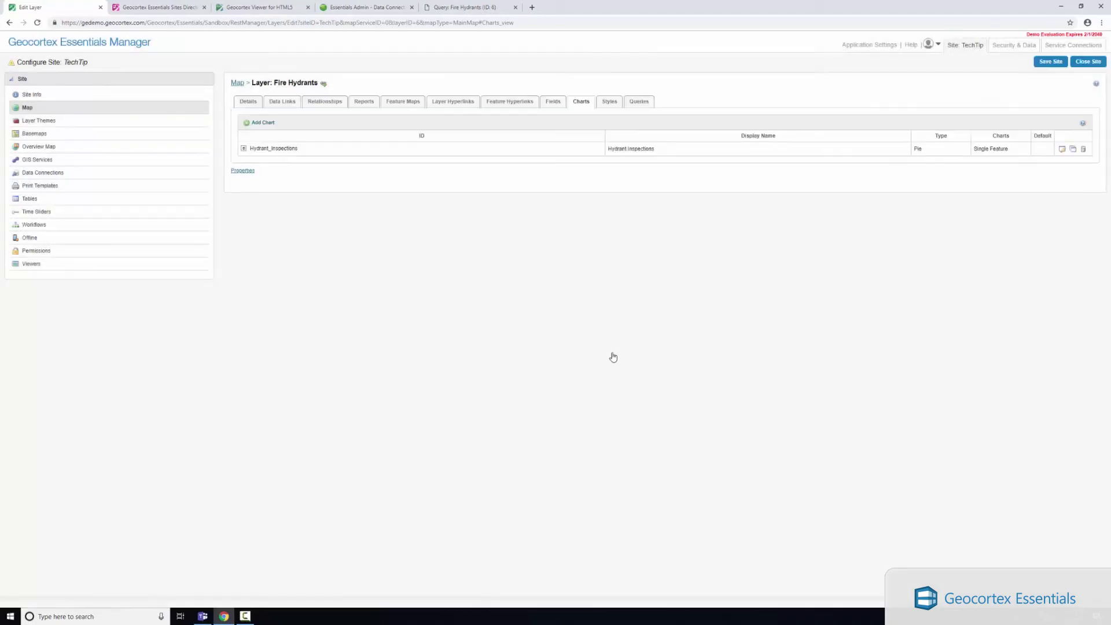
# Add a new series to the Hydrant Inspections chart and review its Field choices.
pyautogui.click(1062, 149)
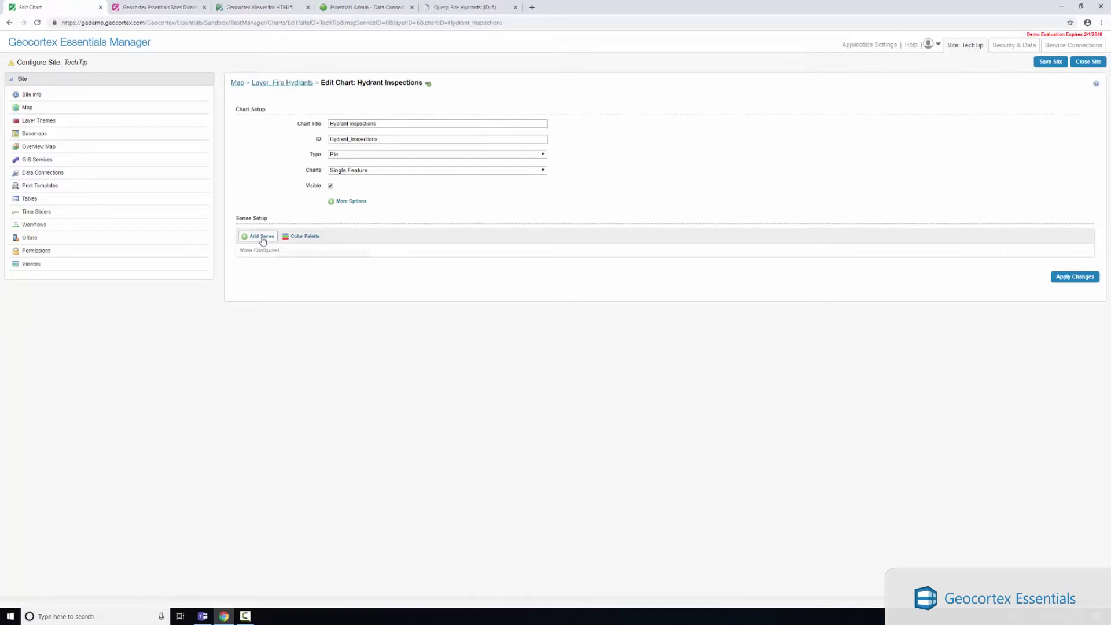
pyautogui.click(262, 237)
pyautogui.click(495, 325)
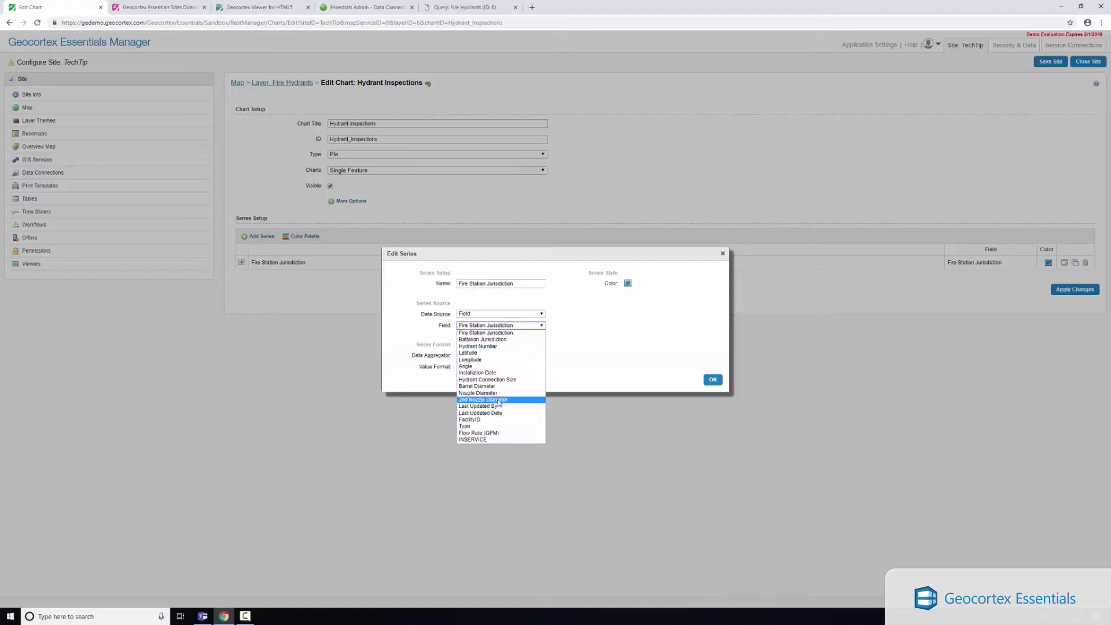
pyautogui.click(500, 313)
# Base the series on the Inspections data link's INSPECTOR field.
pyautogui.click(470, 328)
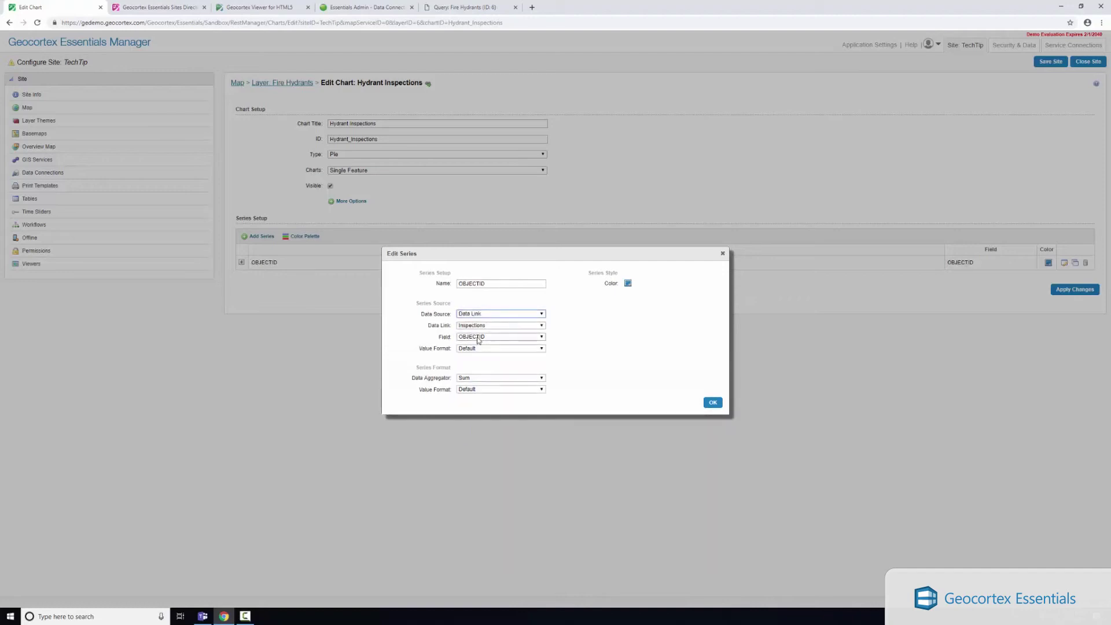
pyautogui.click(489, 314)
pyautogui.click(438, 322)
pyautogui.click(470, 315)
pyautogui.click(472, 321)
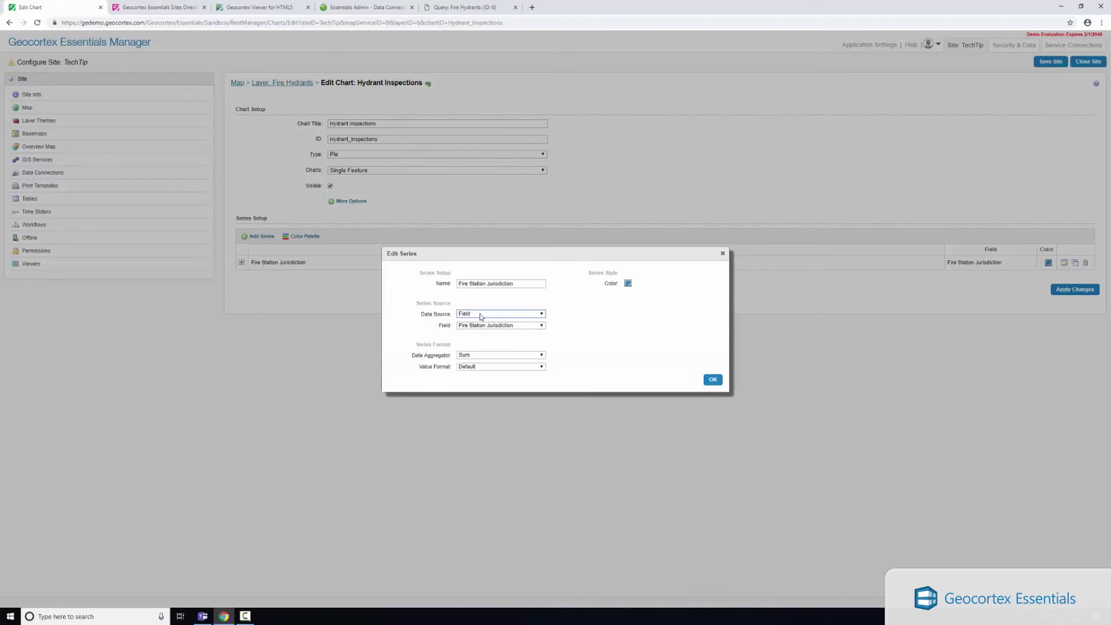
pyautogui.click(481, 315)
pyautogui.click(471, 328)
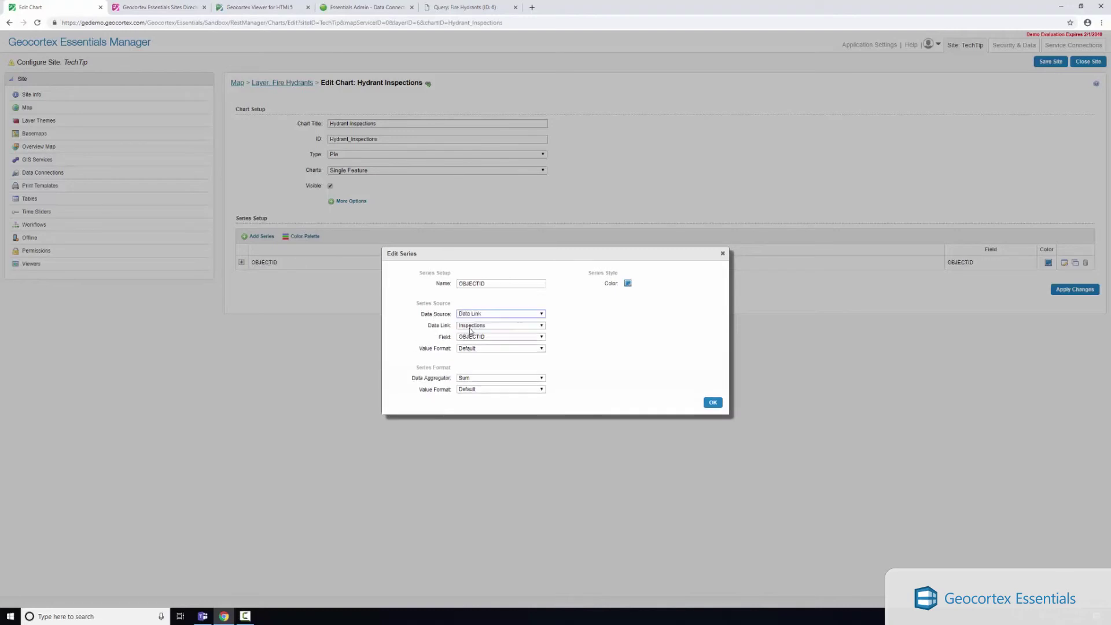
pyautogui.click(476, 325)
pyautogui.click(482, 333)
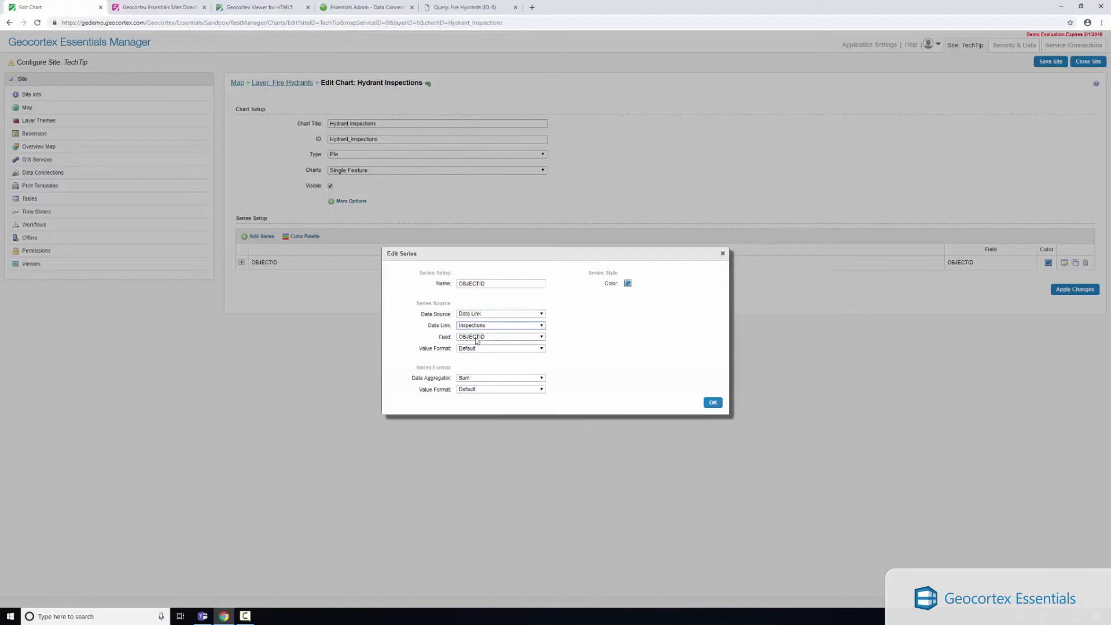
pyautogui.click(481, 337)
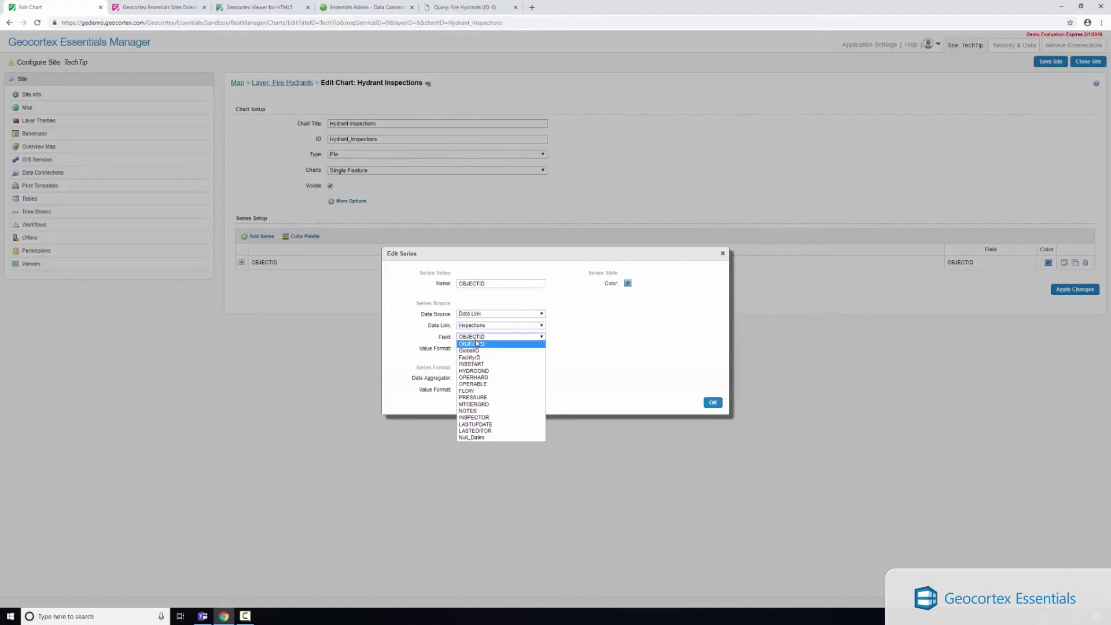
pyautogui.click(475, 417)
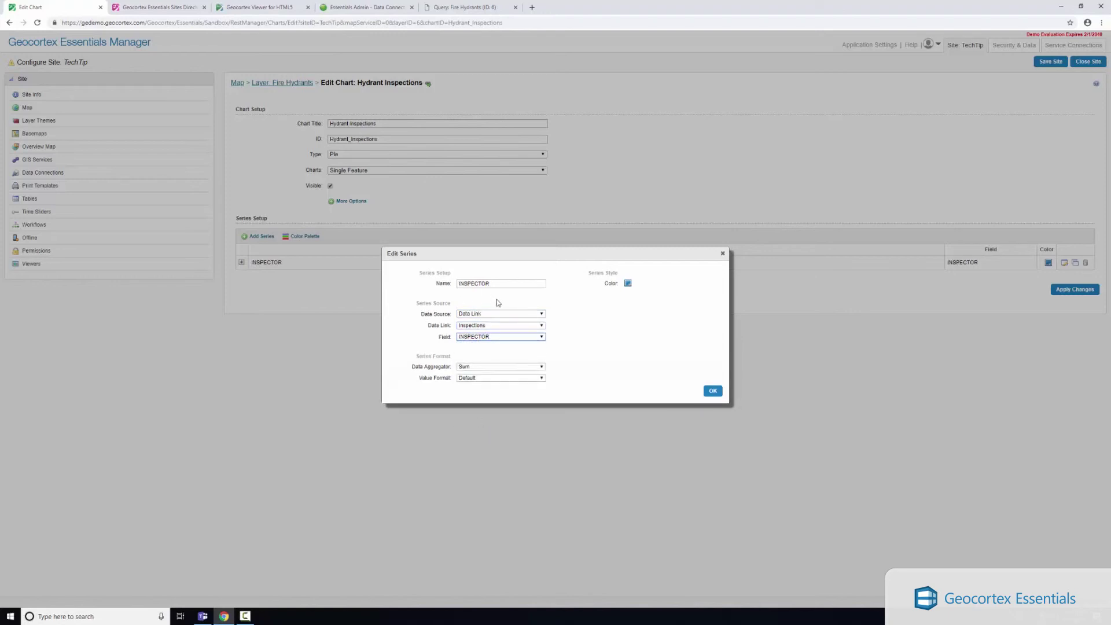
pyautogui.click(712, 393)
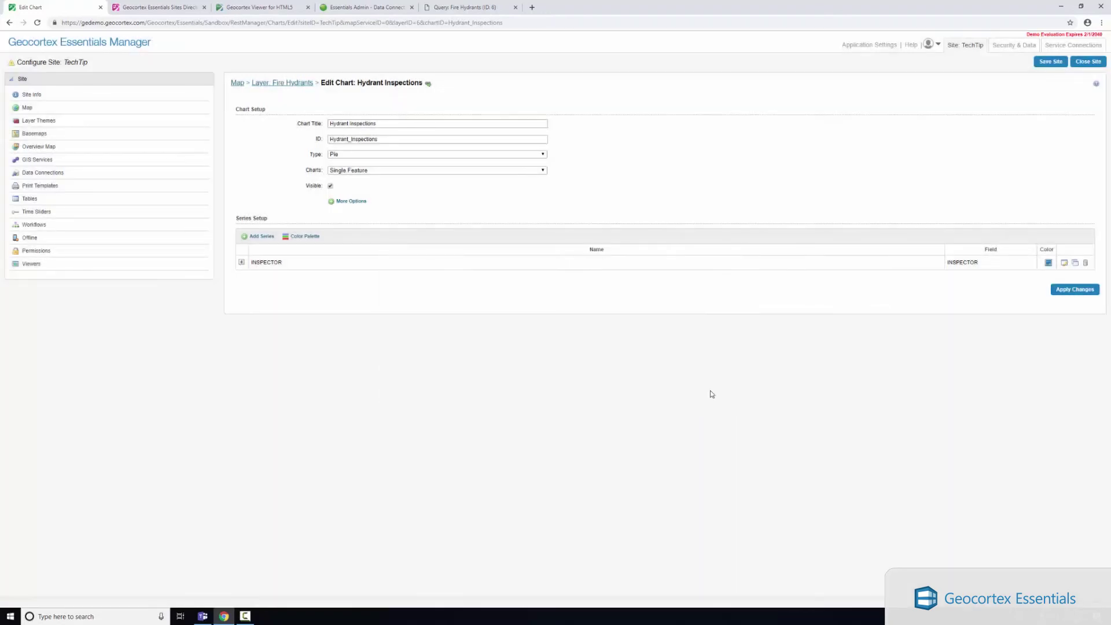
# Enable the predefined colour palette for the Hydrant Inspections chart.
pyautogui.click(304, 236)
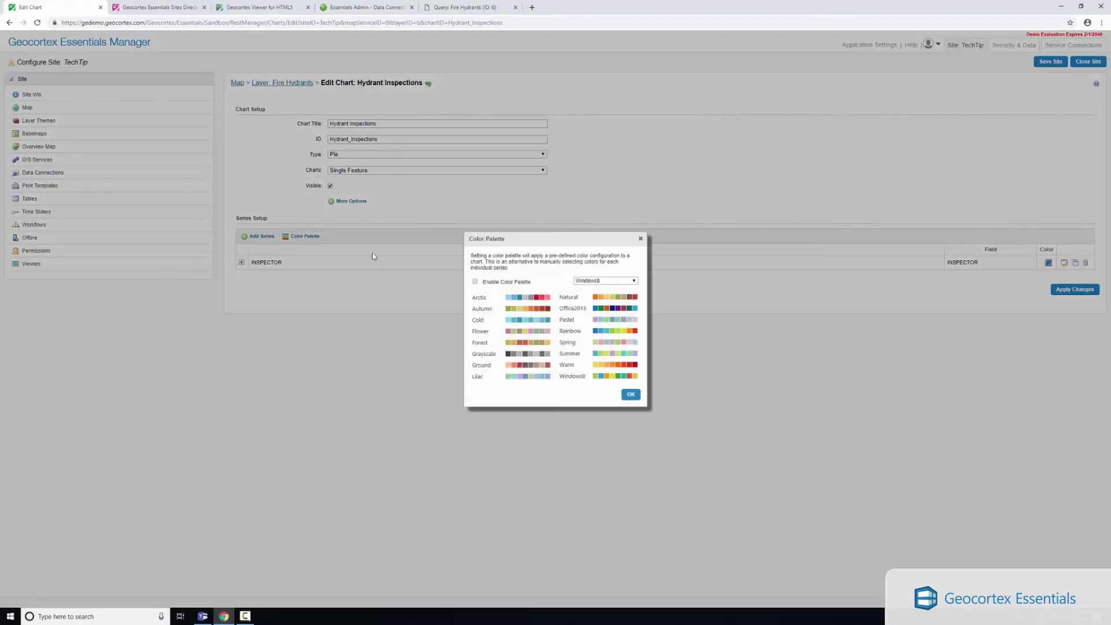
pyautogui.click(475, 282)
pyautogui.click(630, 394)
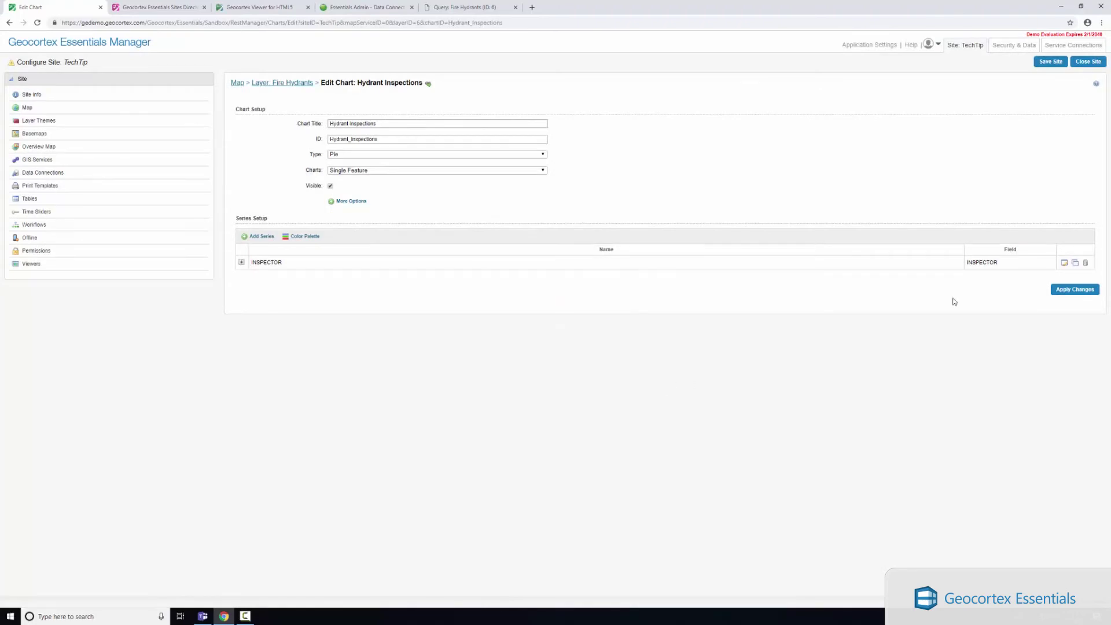
# Save the site and reload the HTML5 viewer to pick up the changes.
pyautogui.click(1048, 61)
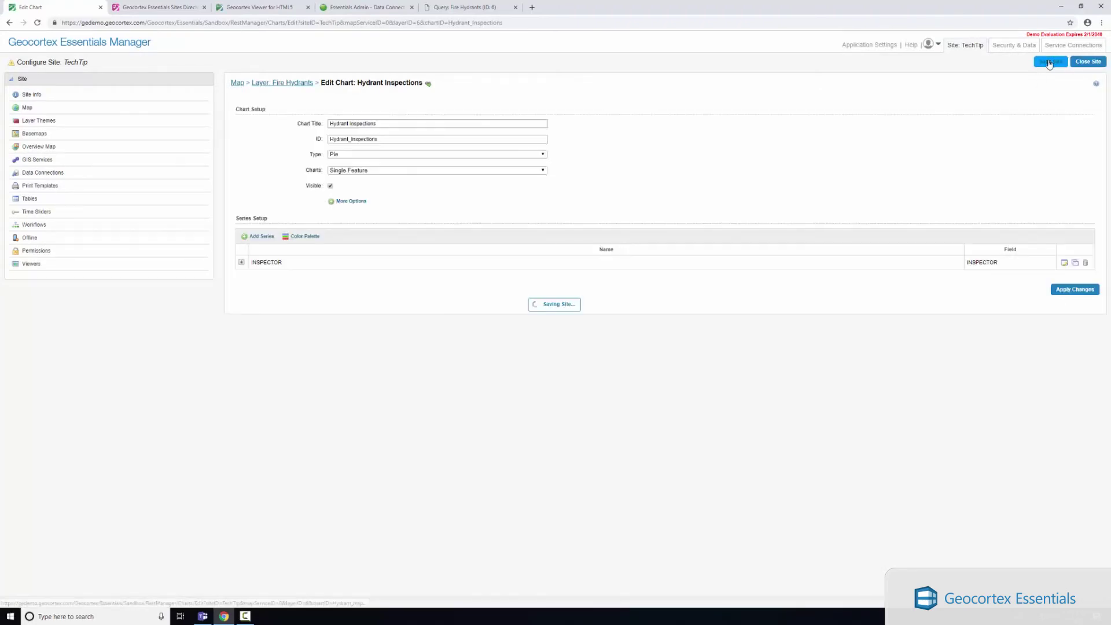
pyautogui.click(257, 7)
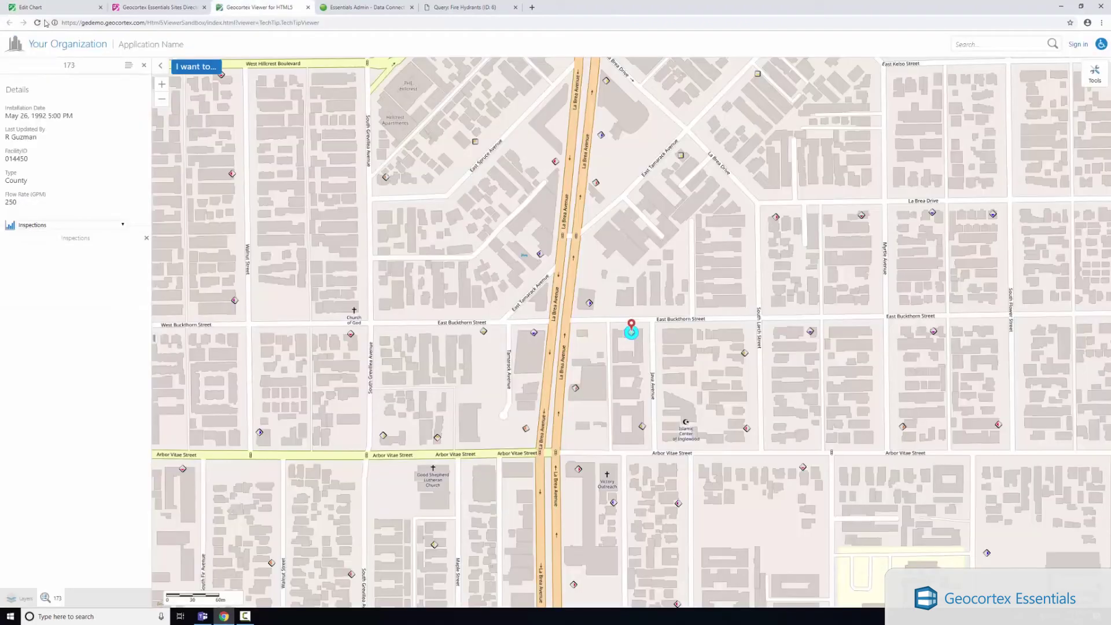
pyautogui.click(37, 23)
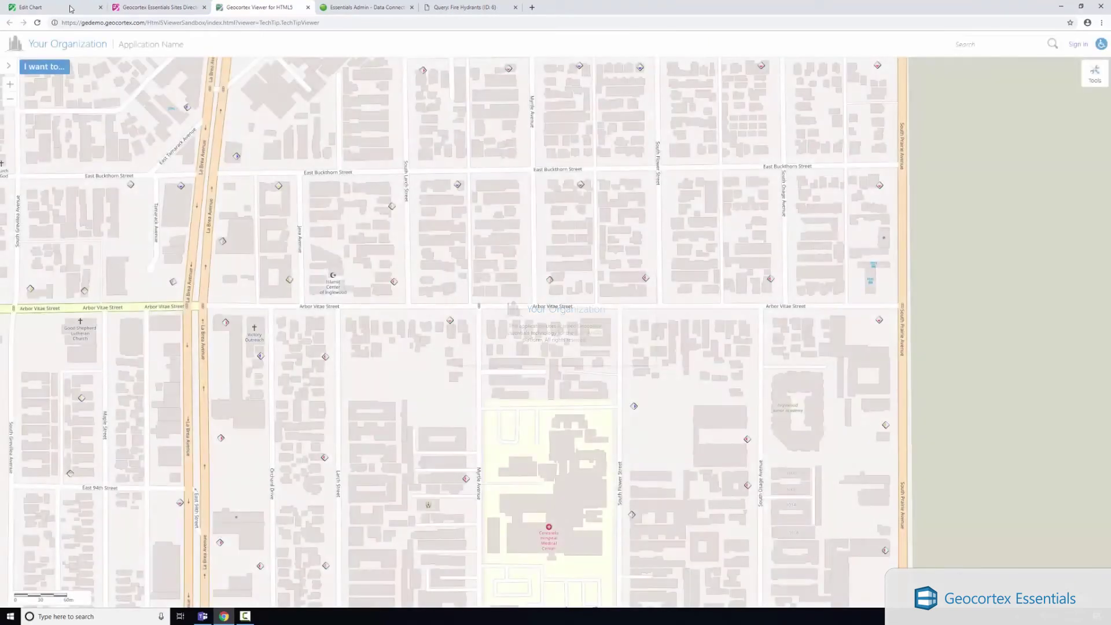
# Identify hydrant 173 on the map and show its full details with the Hydrant Inspections pie chart.
pyautogui.click(69, 8)
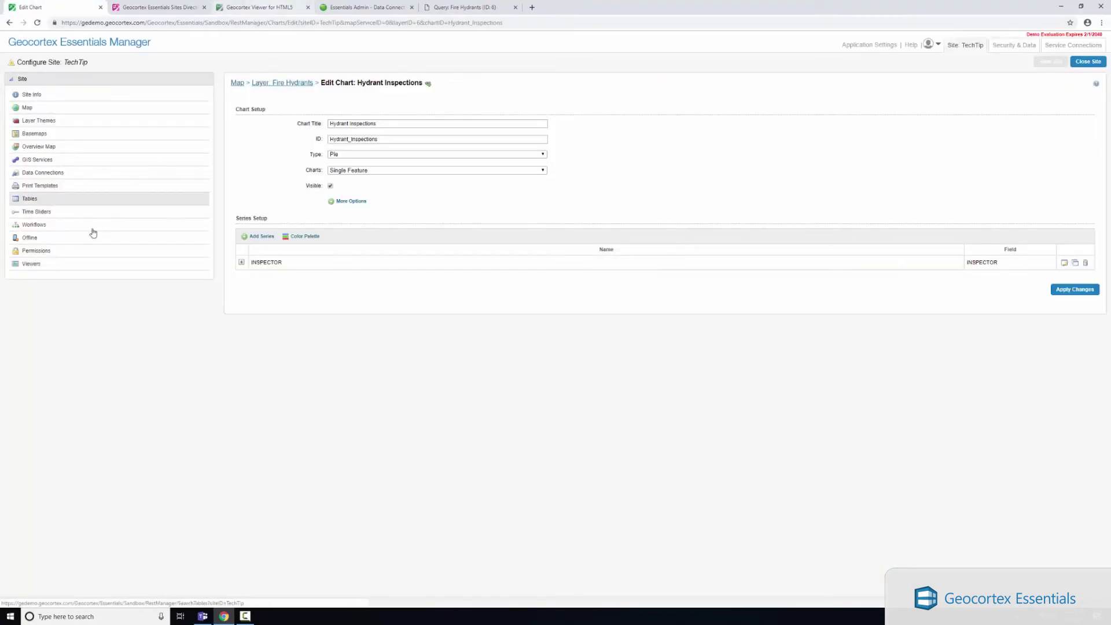
pyautogui.click(52, 250)
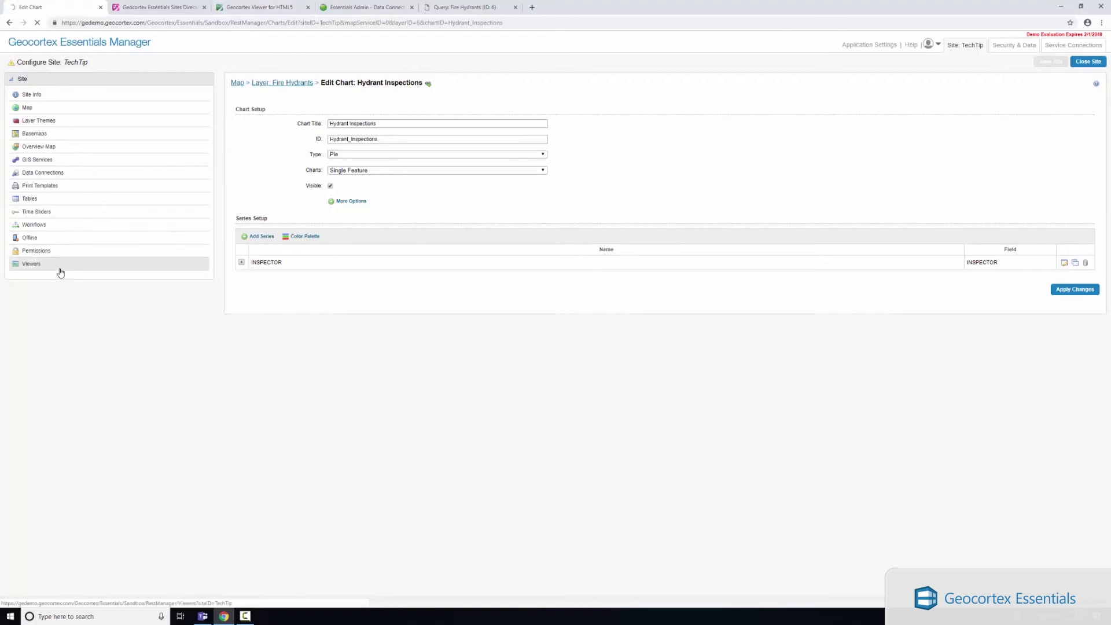
pyautogui.click(274, 11)
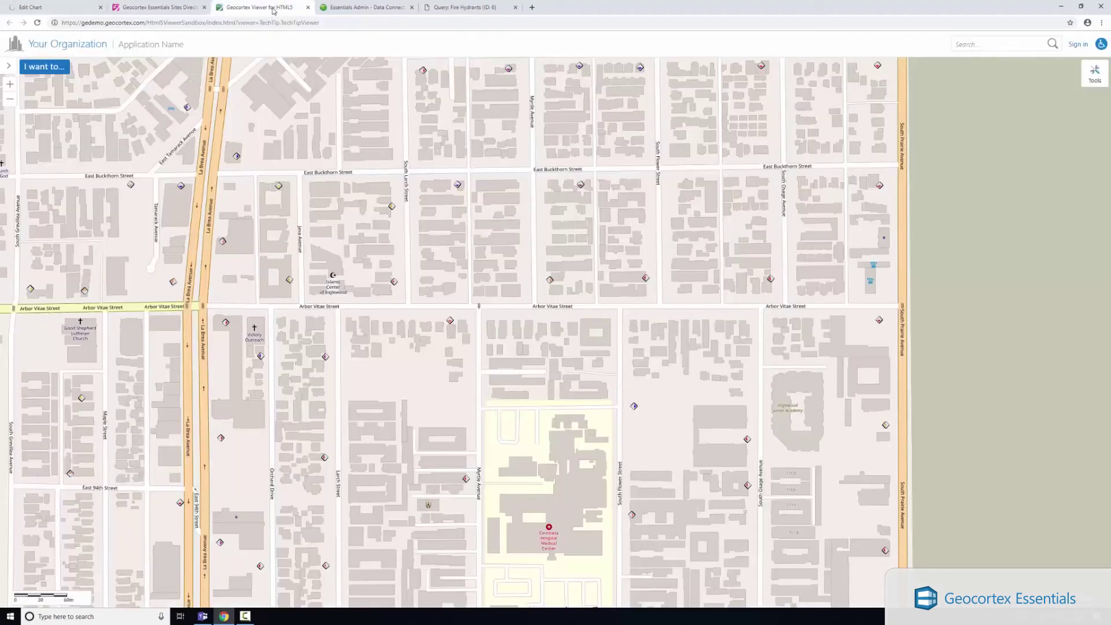
pyautogui.click(223, 241)
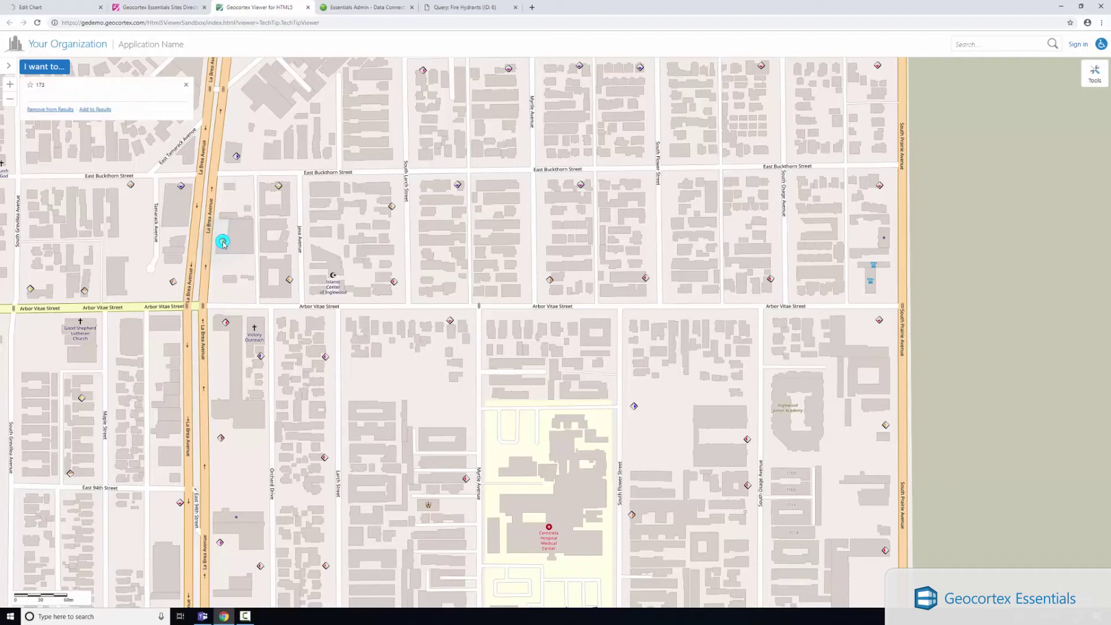
pyautogui.click(90, 111)
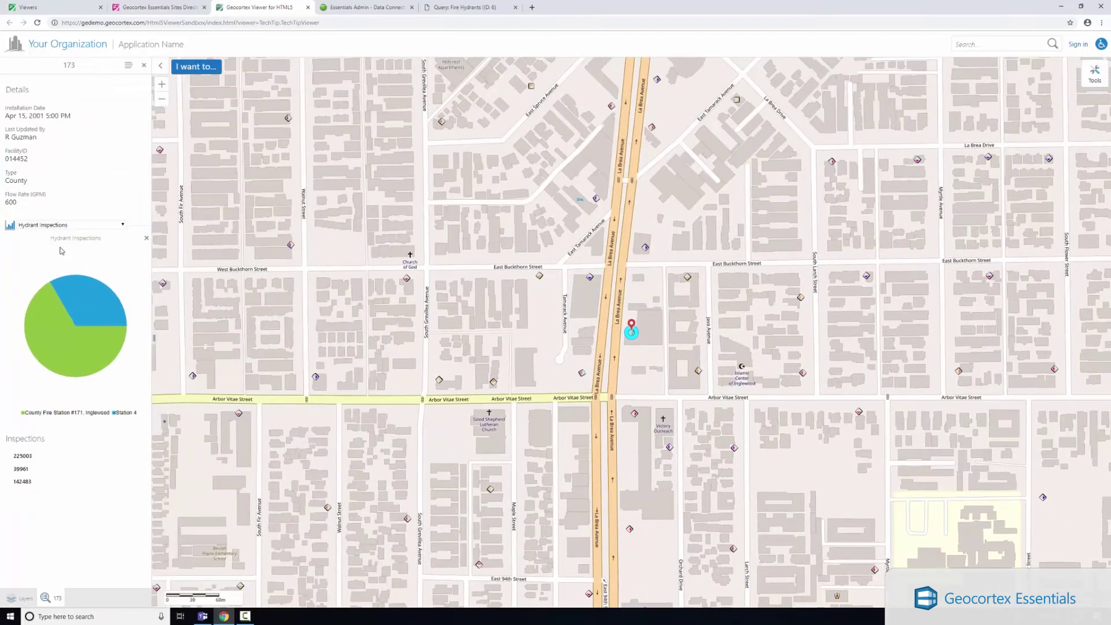
pyautogui.click(57, 226)
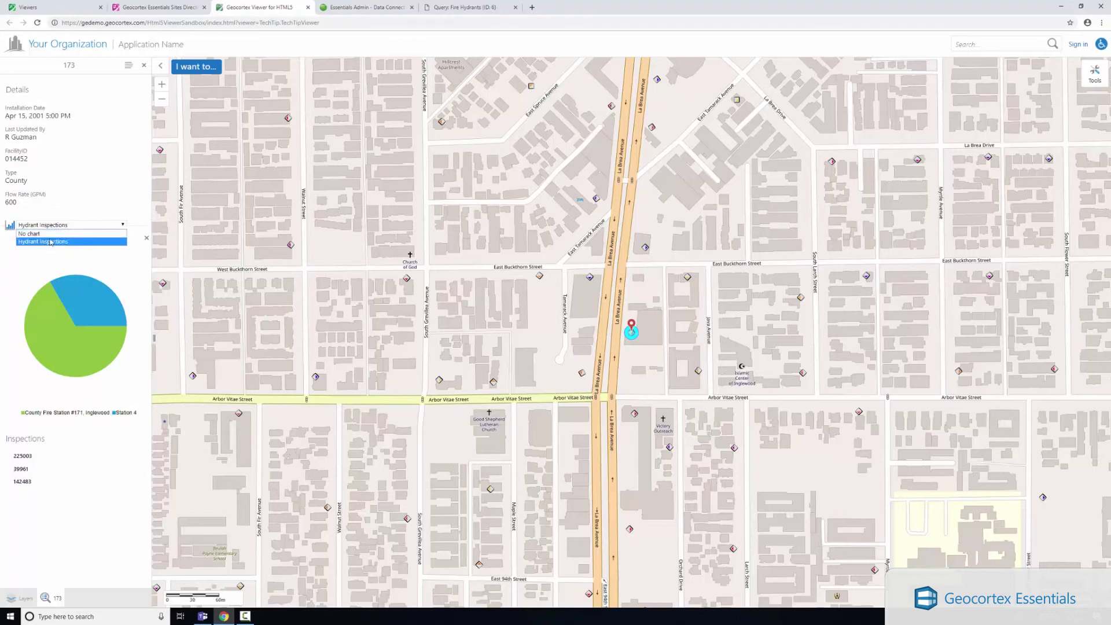
pyautogui.click(50, 235)
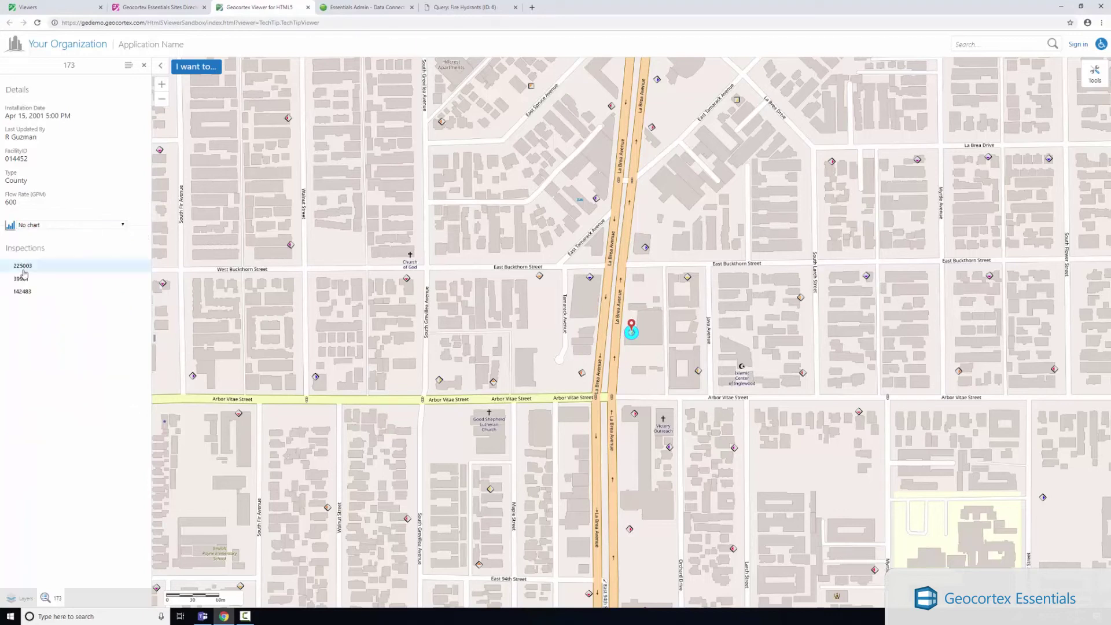
pyautogui.click(54, 225)
pyautogui.click(51, 241)
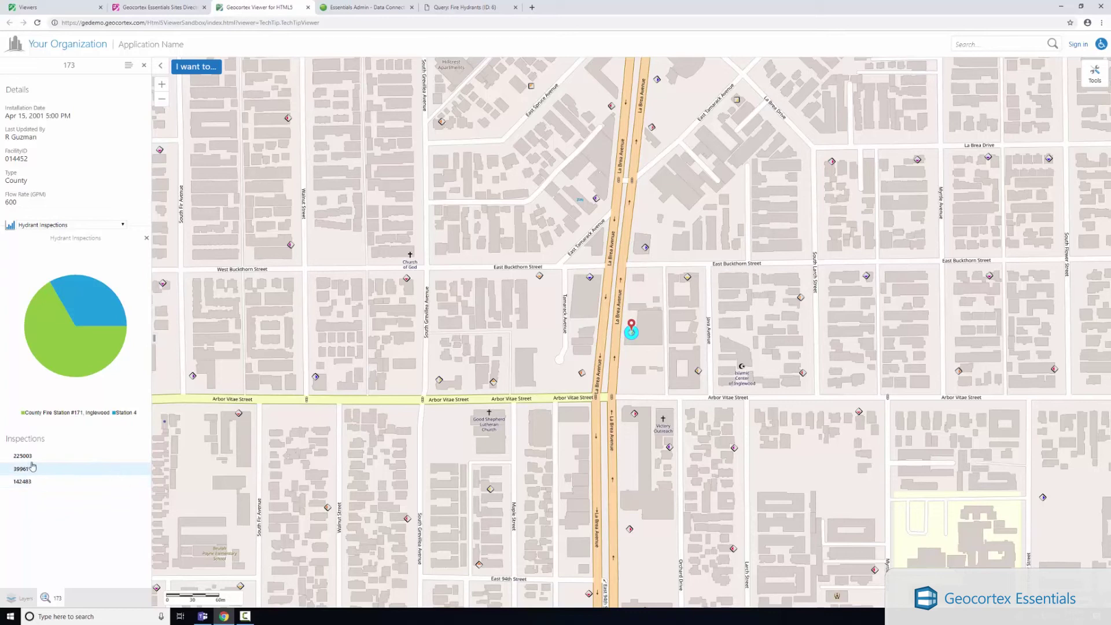
pyautogui.moveTo(66, 330)
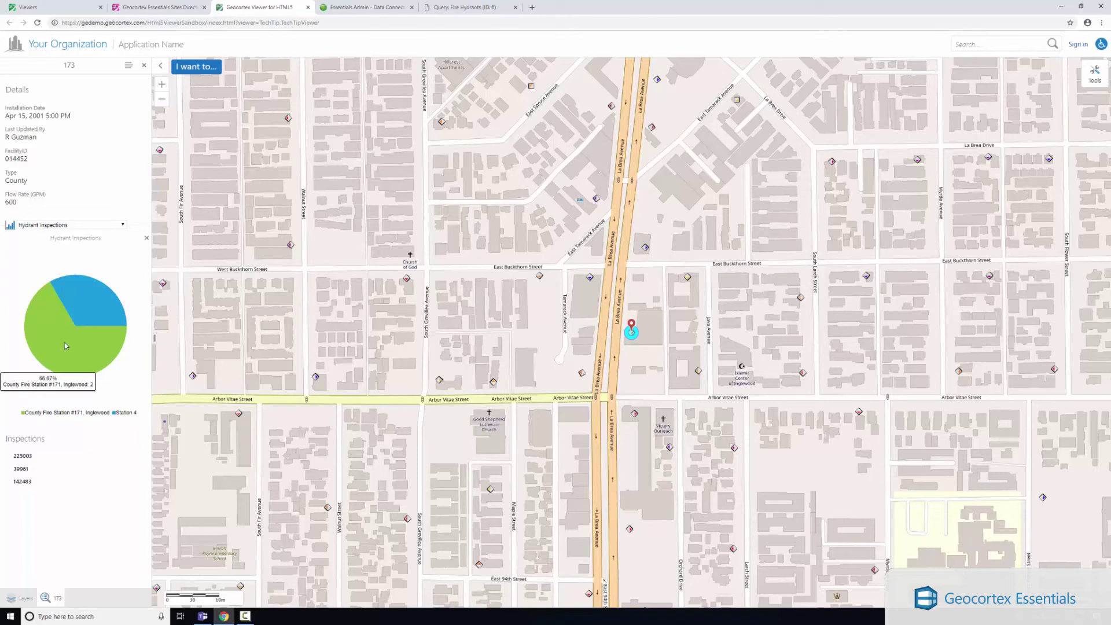
pyautogui.moveTo(80, 311)
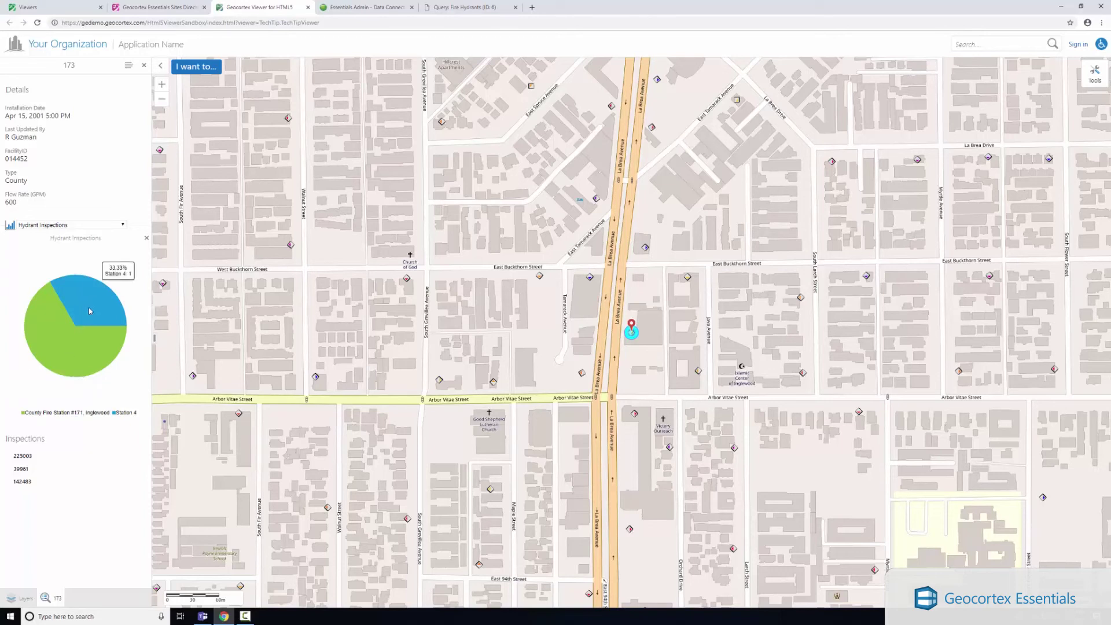
pyautogui.click(32, 460)
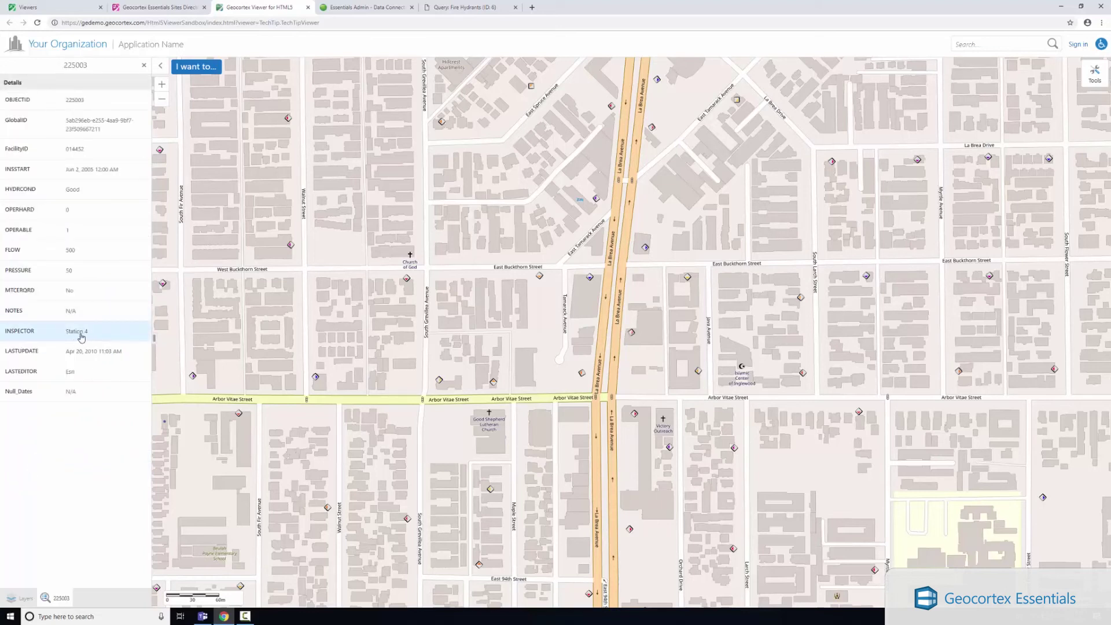
pyautogui.click(144, 65)
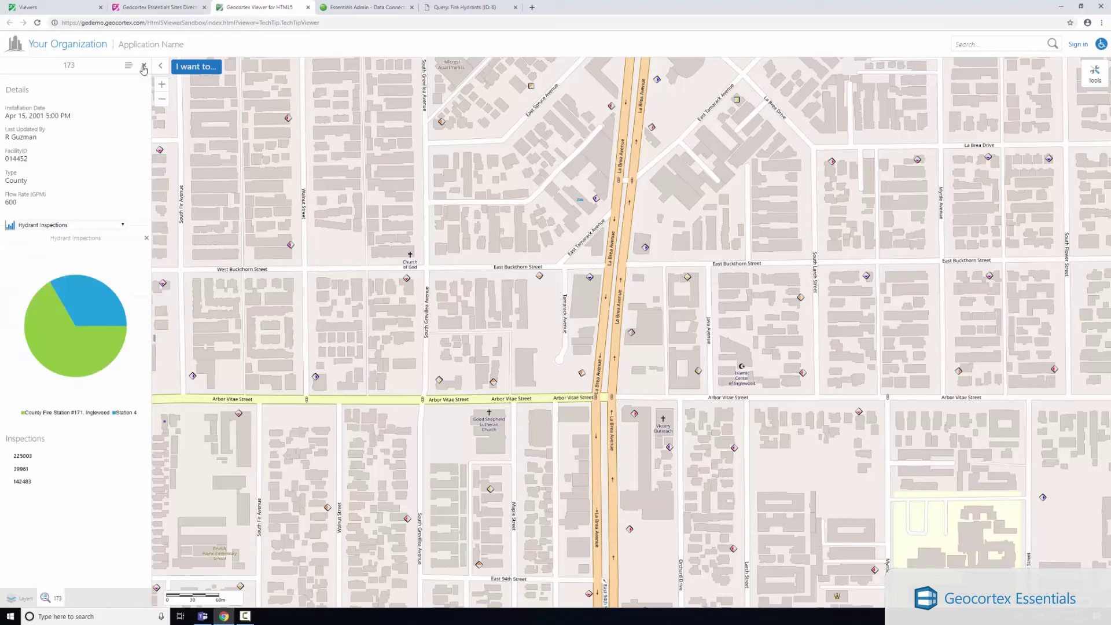
pyautogui.click(23, 469)
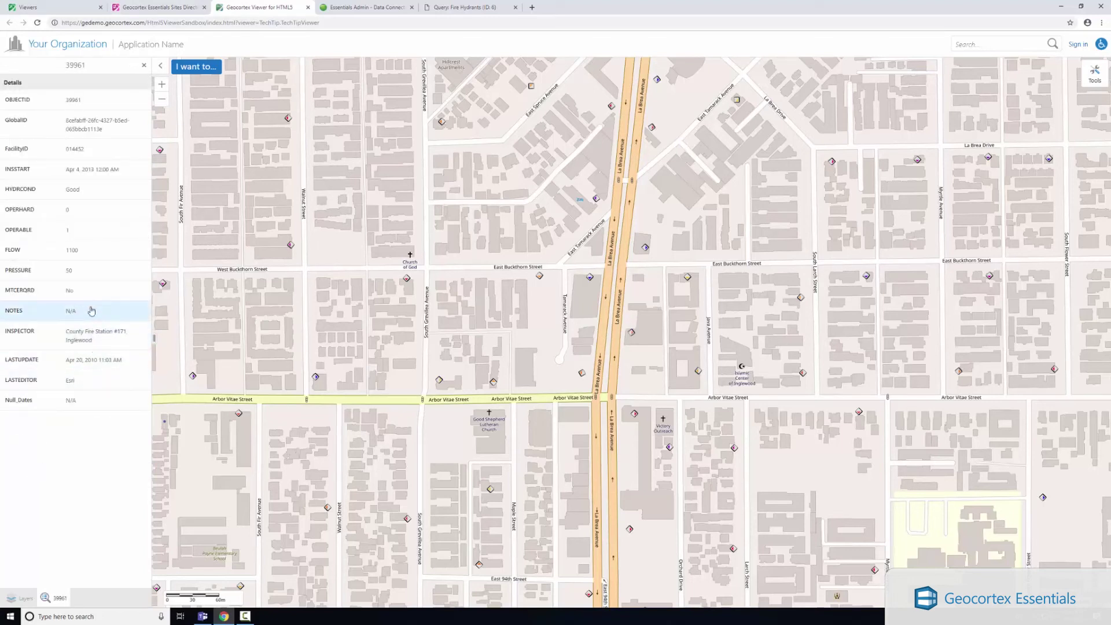
pyautogui.click(144, 65)
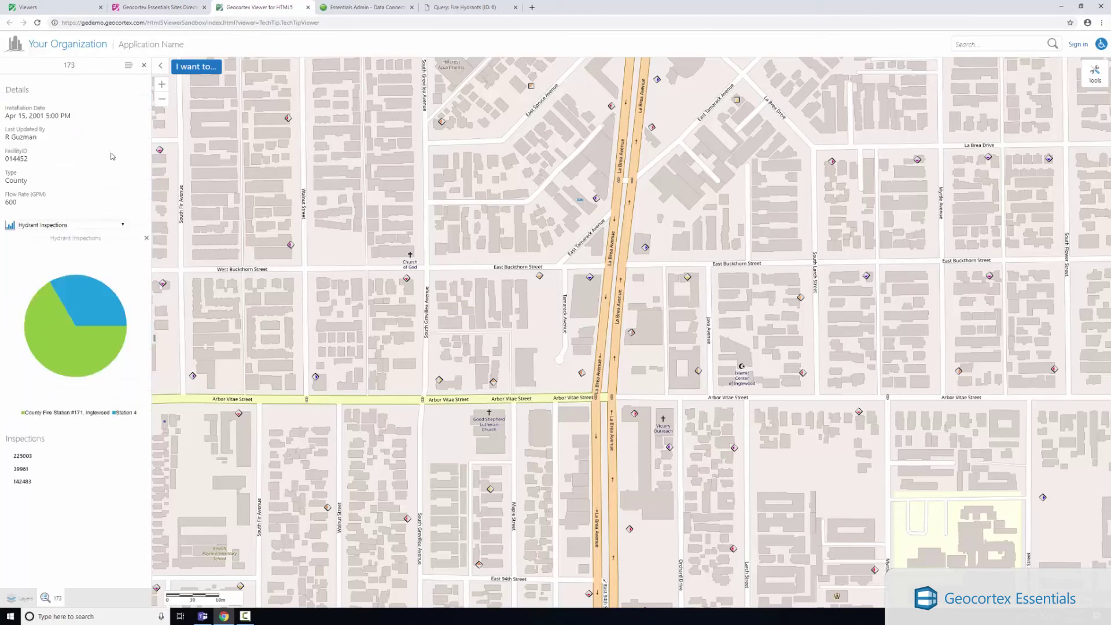
pyautogui.click(29, 485)
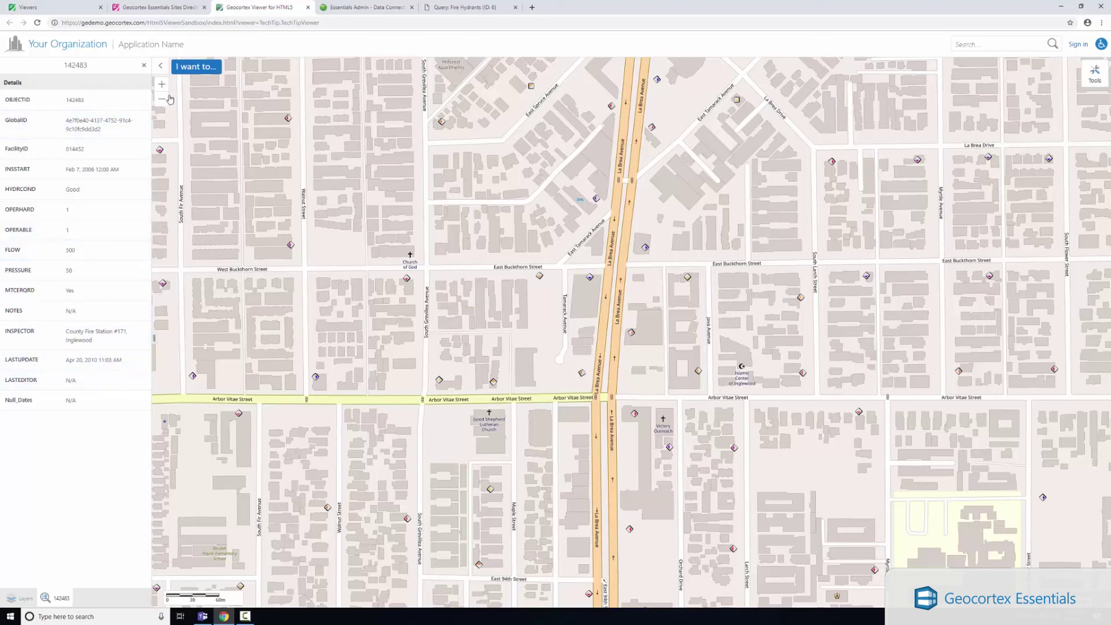
pyautogui.click(144, 66)
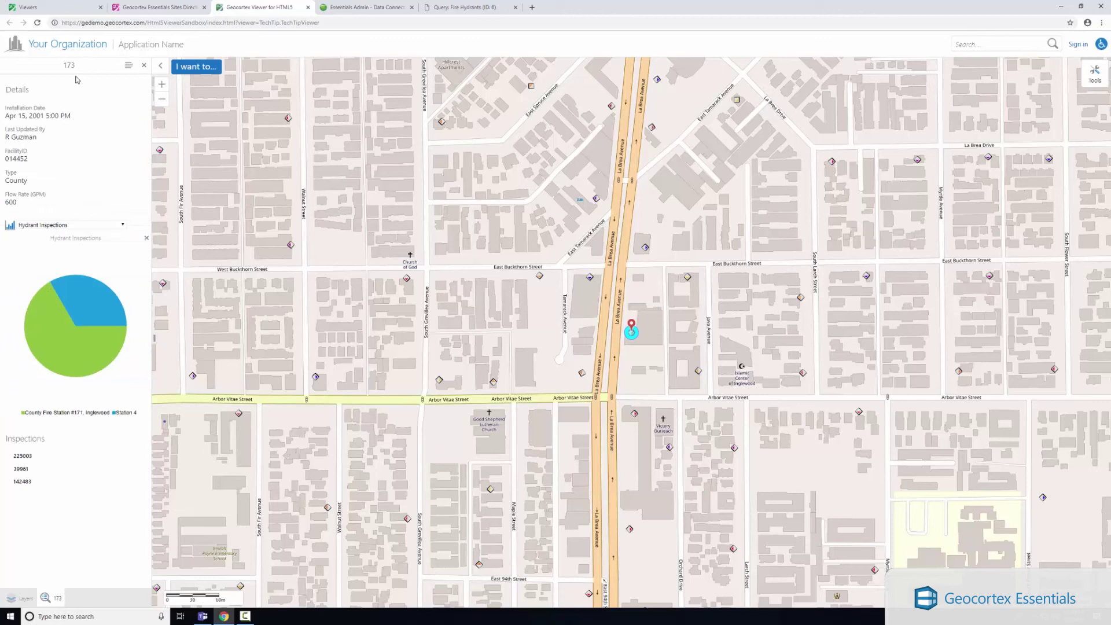
# Set hydrant 173's details chart selector to No chart.
pyautogui.click(72, 231)
pyautogui.click(72, 233)
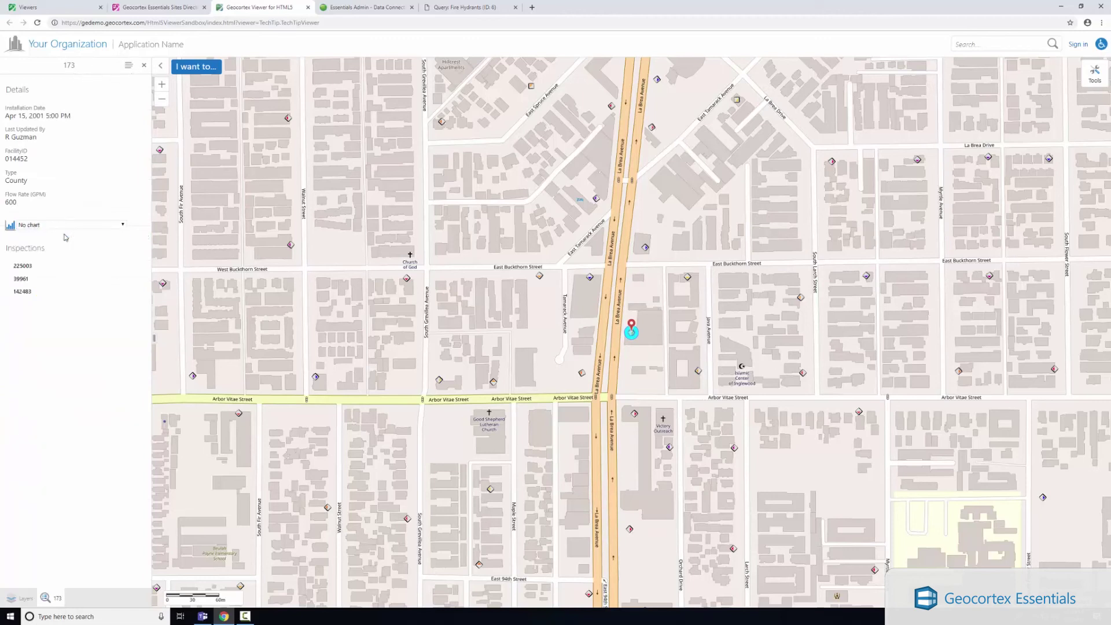